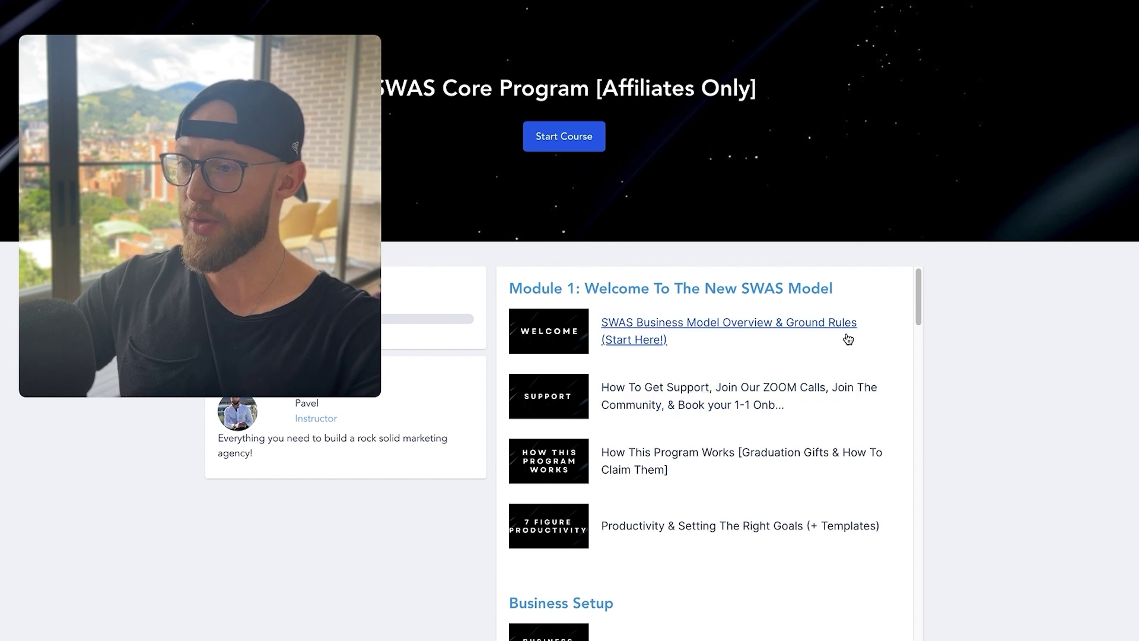
- Look through the module and lesson list of the SWAS Core Program course
{"action": "left_click_drag", "start_coordinate": [919, 280], "coordinate": [933, 348]}
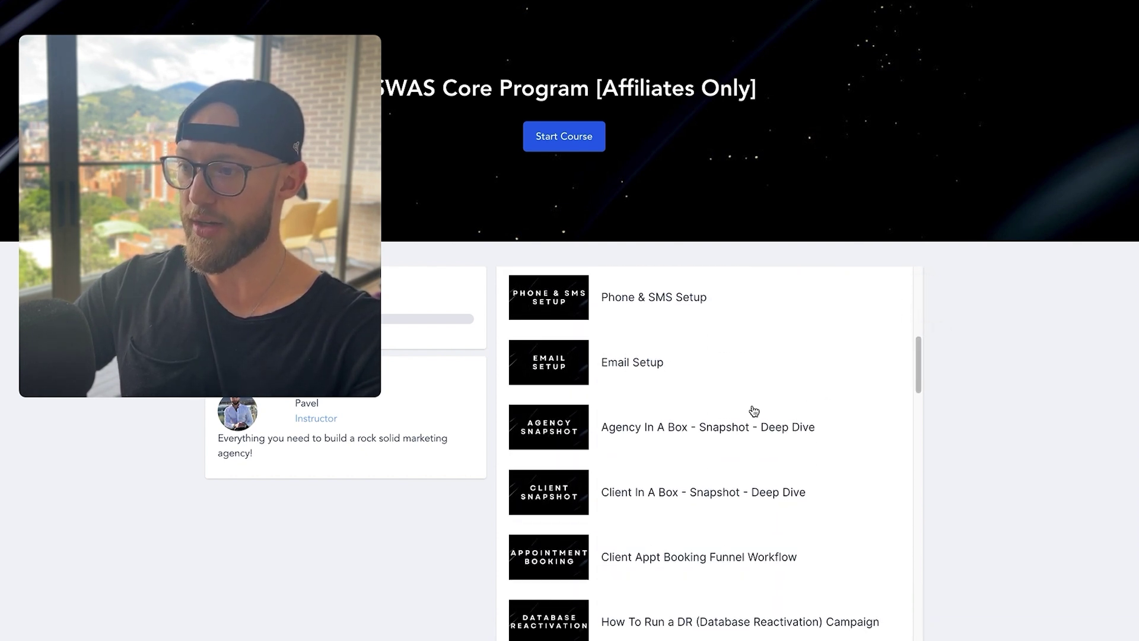
{"action": "scroll", "coordinate": [652, 428], "scroll_direction": "down", "scroll_amount": 3}
{"action": "scroll", "coordinate": [700, 515], "scroll_direction": "up", "scroll_amount": 15}
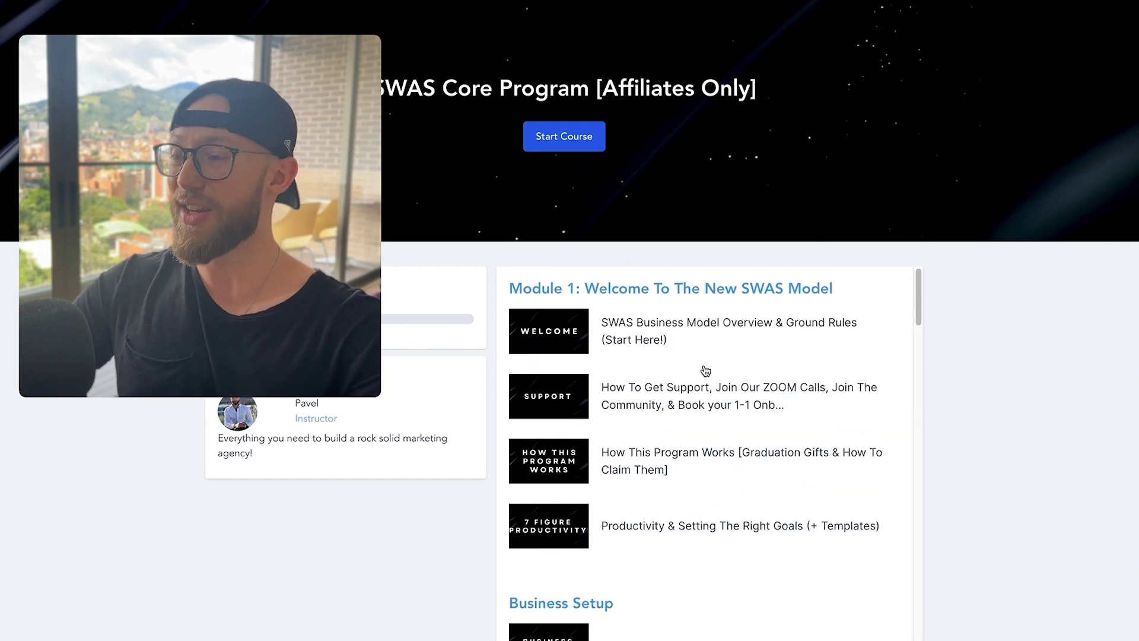
{"action": "left_click", "coordinate": [795, 173]}
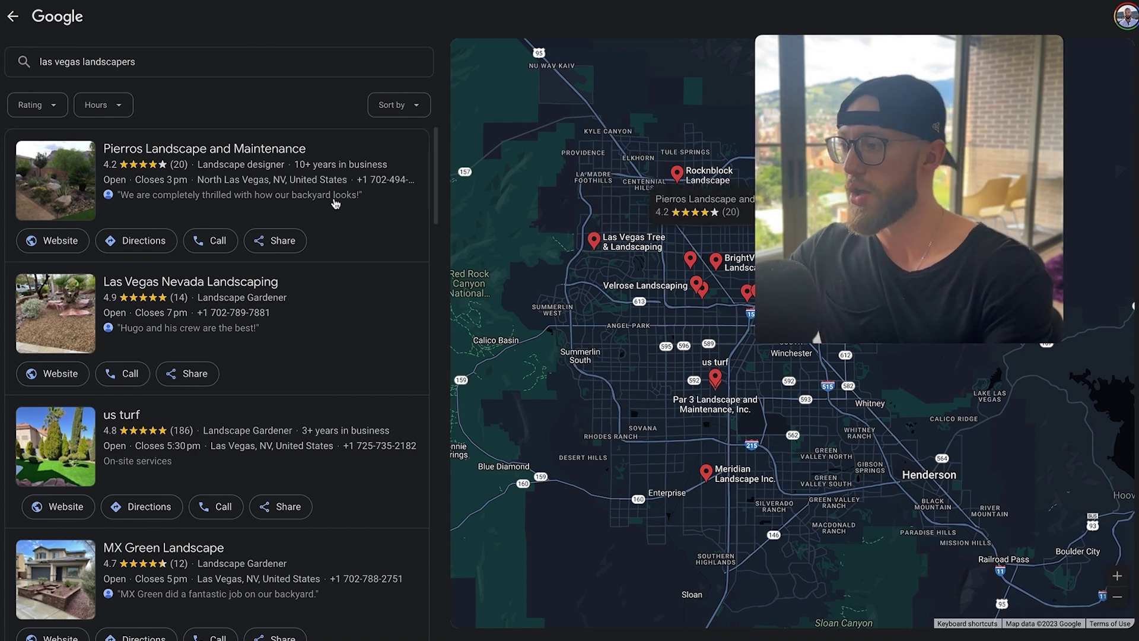
- Examine ratings, review counts and contact details in the first page of Google results for las vegas landscapers, and go to the second page
{"action": "scroll", "coordinate": [334, 302], "scroll_direction": "down", "scroll_amount": 2}
{"action": "scroll", "coordinate": [336, 304], "scroll_direction": "down", "scroll_amount": 1}
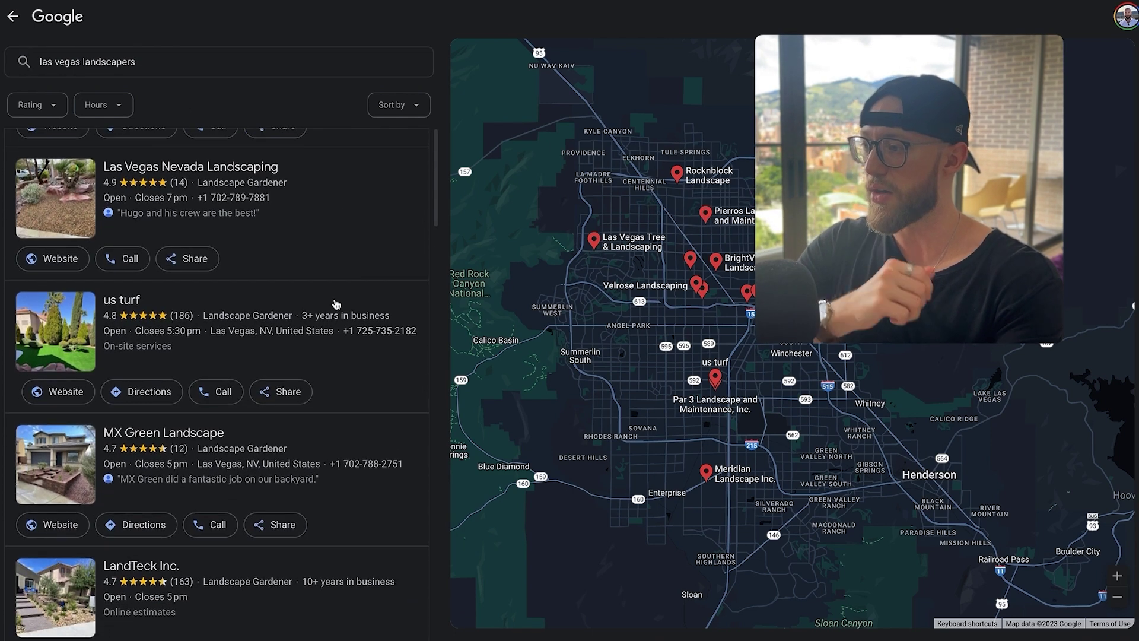
{"action": "scroll", "coordinate": [336, 304], "scroll_direction": "down", "scroll_amount": 1}
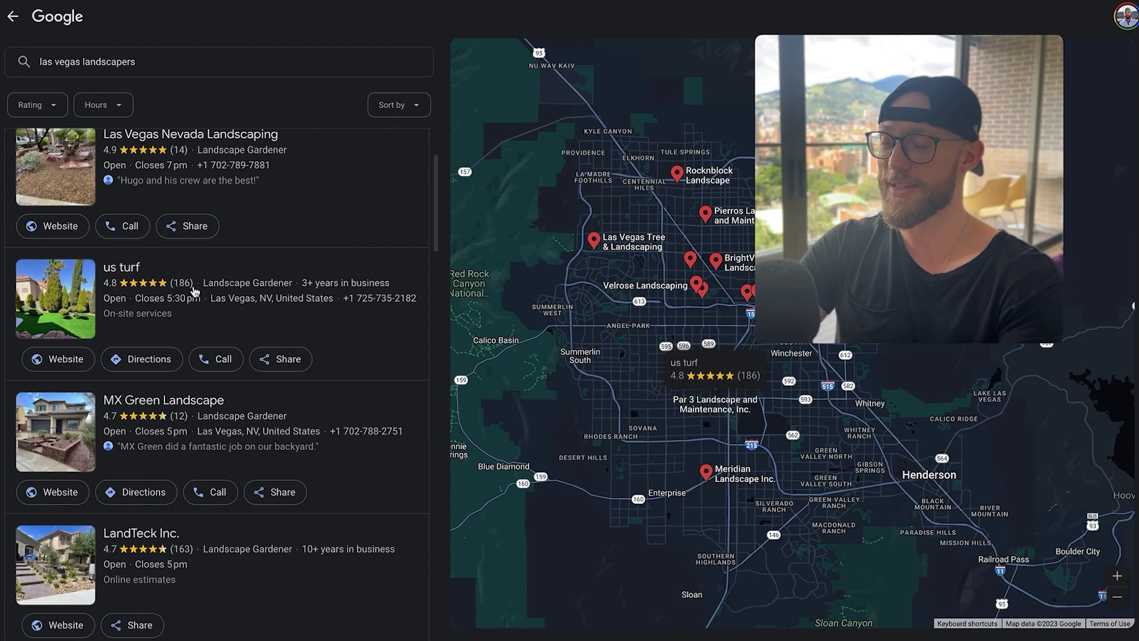
{"action": "scroll", "coordinate": [162, 415], "scroll_direction": "down", "scroll_amount": 1}
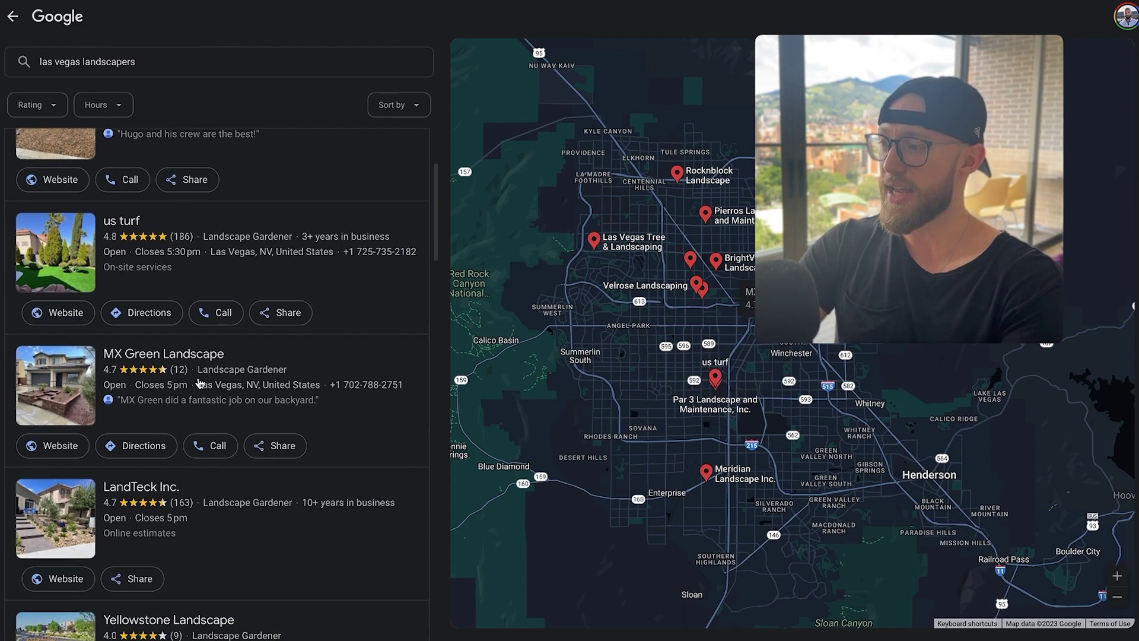
{"action": "scroll", "coordinate": [199, 383], "scroll_direction": "up", "scroll_amount": 4}
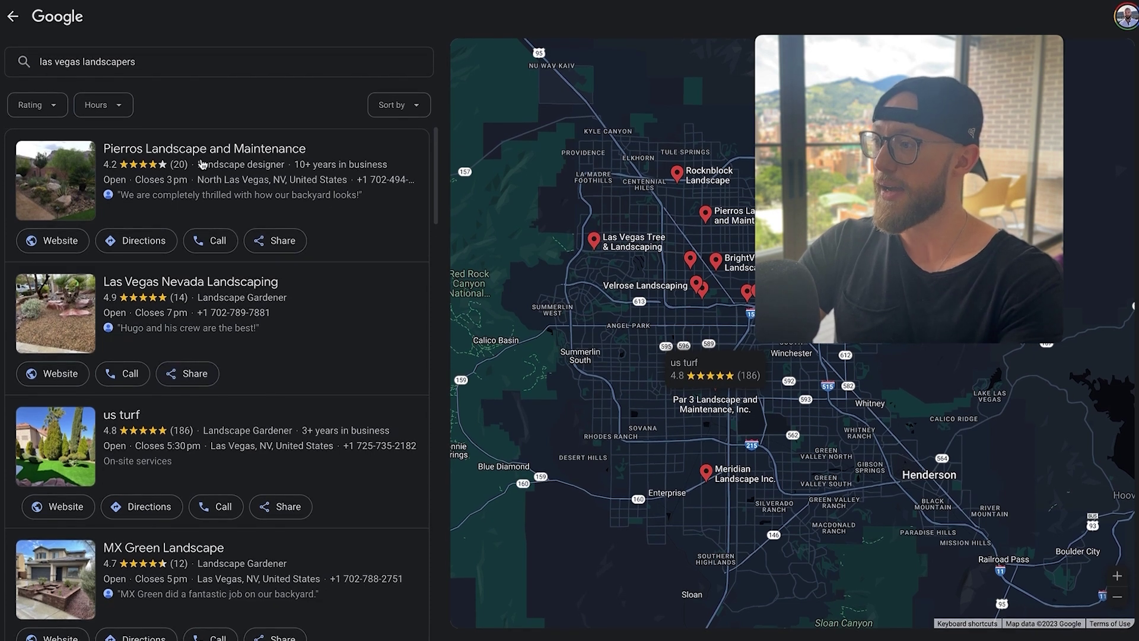
{"action": "scroll", "coordinate": [202, 164], "scroll_direction": "down", "scroll_amount": 10}
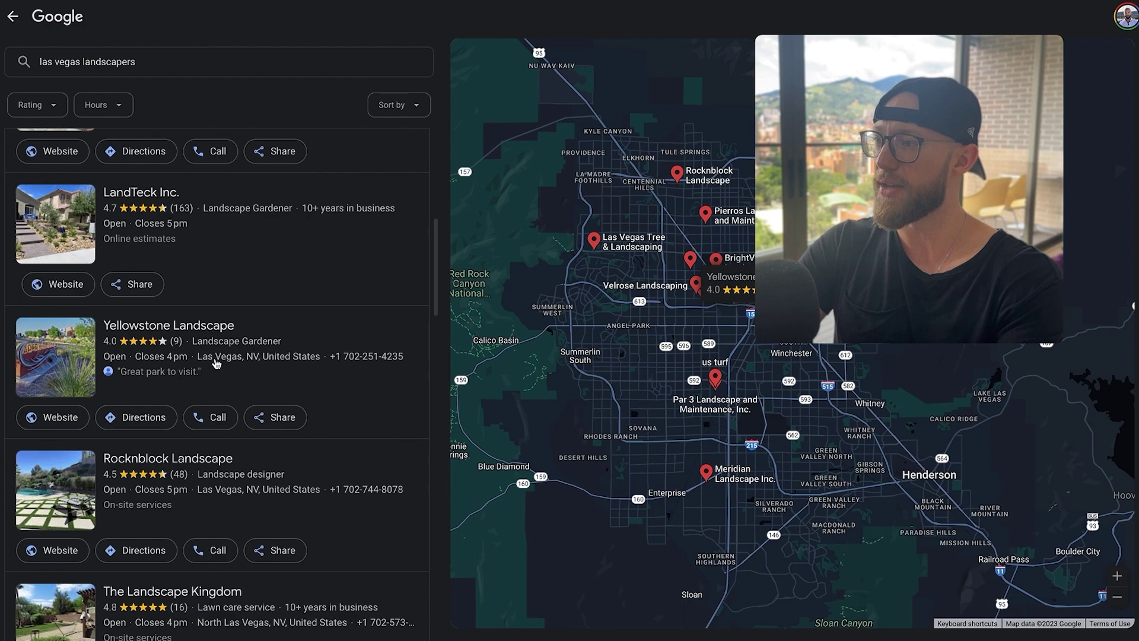
{"action": "scroll", "coordinate": [201, 381], "scroll_direction": "down", "scroll_amount": 6}
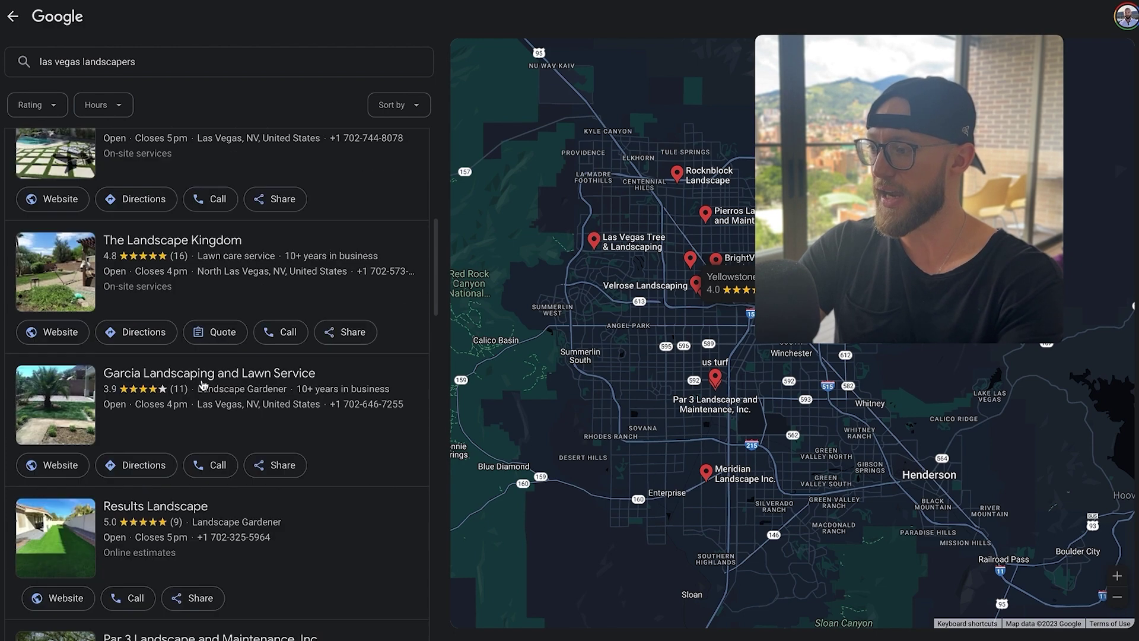
{"action": "scroll", "coordinate": [197, 399], "scroll_direction": "down", "scroll_amount": 1}
{"action": "scroll", "coordinate": [197, 399], "scroll_direction": "down", "scroll_amount": 15}
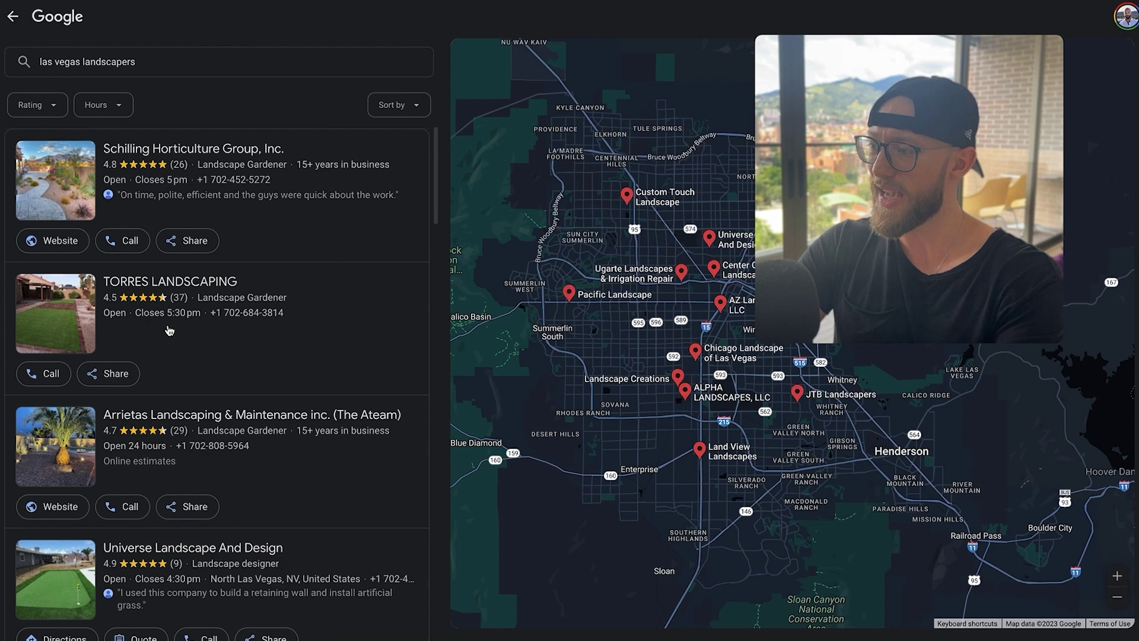
- Examine the landscapers on the second results page for their ratings, websites and contact details, down to the end of the list
{"action": "scroll", "coordinate": [169, 331], "scroll_direction": "down", "scroll_amount": 5}
{"action": "scroll", "coordinate": [169, 328], "scroll_direction": "up", "scroll_amount": 5}
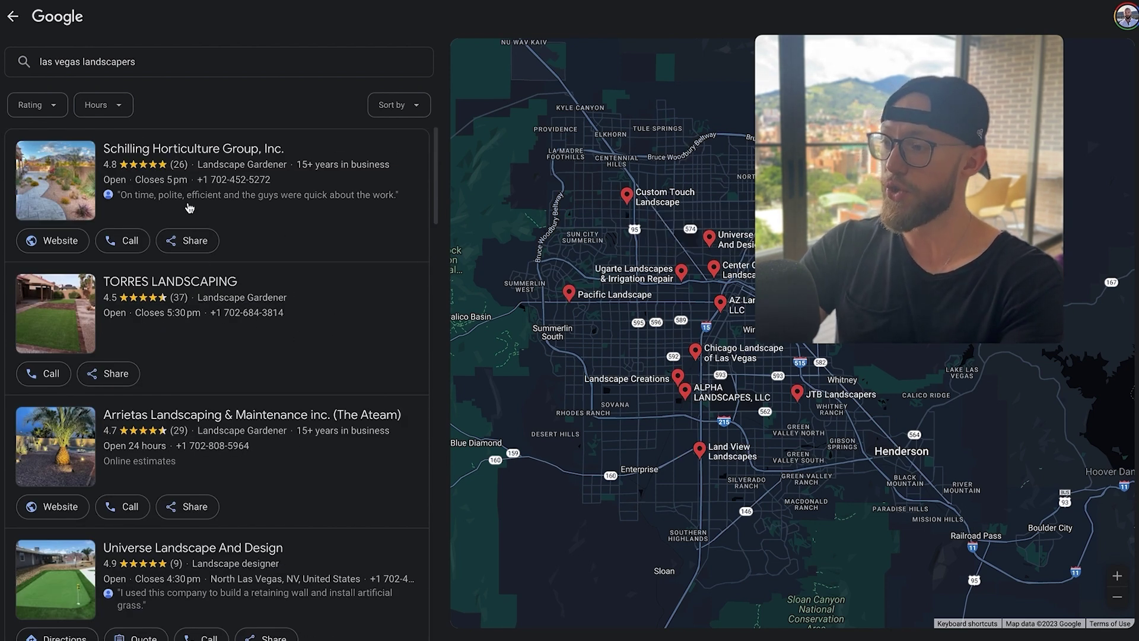
{"action": "scroll", "coordinate": [228, 208], "scroll_direction": "down", "scroll_amount": 10}
{"action": "scroll", "coordinate": [228, 208], "scroll_direction": "down", "scroll_amount": 4}
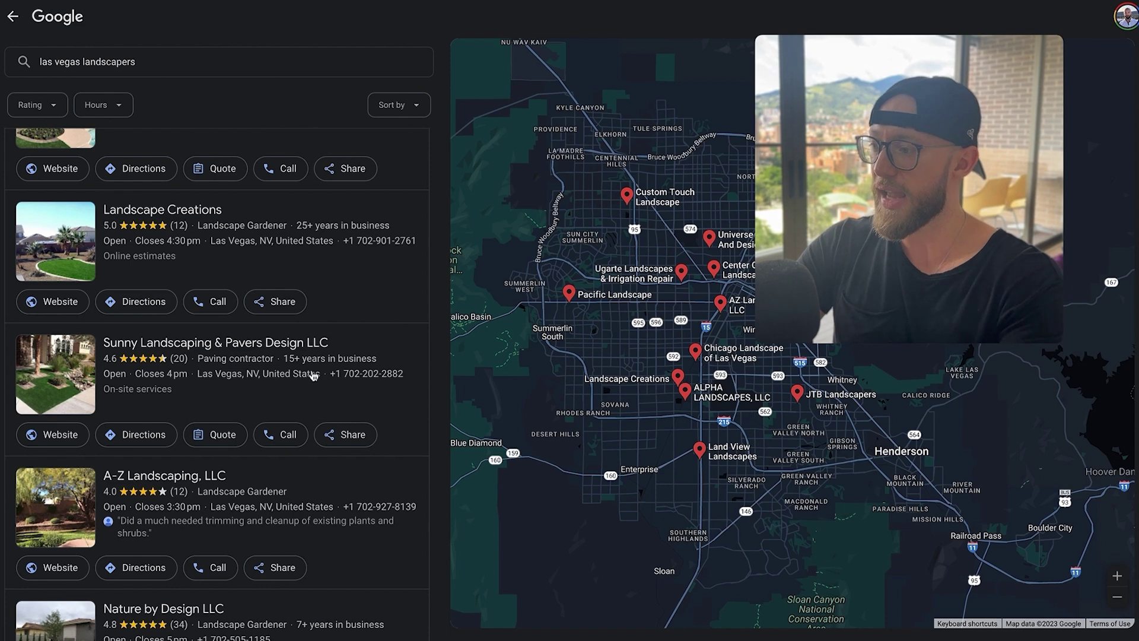
{"action": "scroll", "coordinate": [173, 348], "scroll_direction": "down", "scroll_amount": 10}
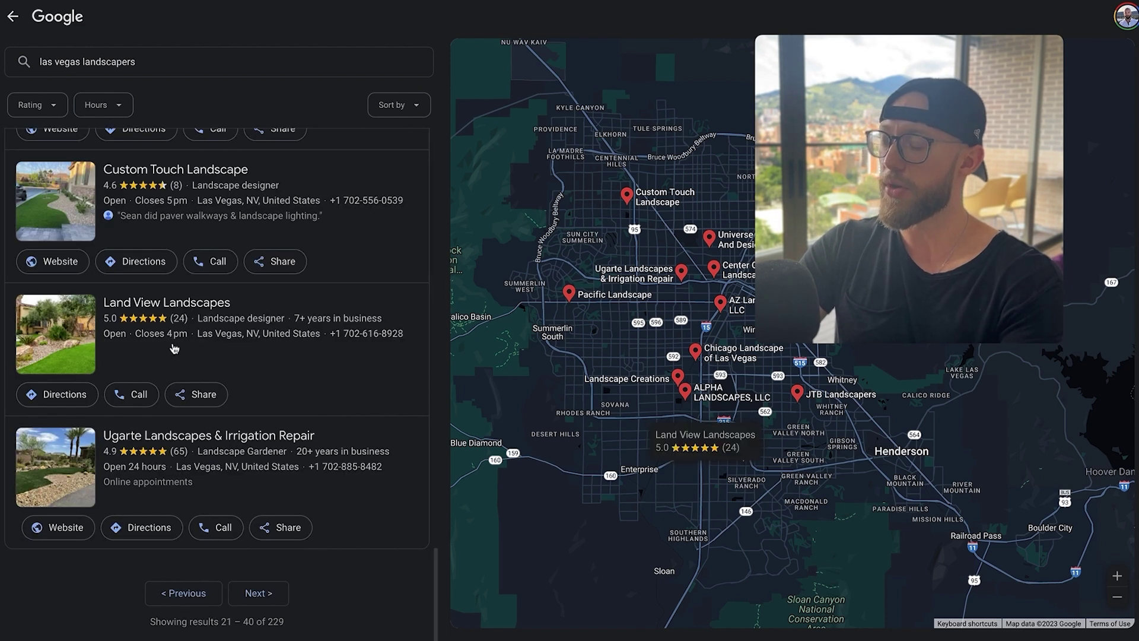
{"action": "scroll", "coordinate": [173, 348], "scroll_direction": "up", "scroll_amount": 4}
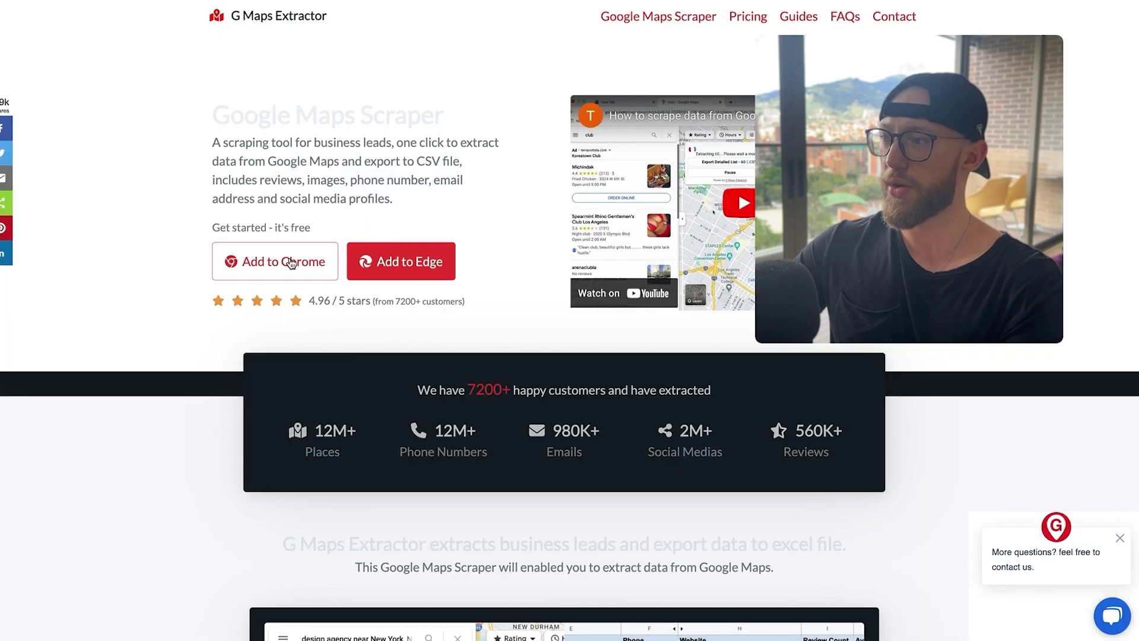
- View the Google Maps Scraper introduction on the G Maps Extractor site, and revisit the end of the Las Vegas landscapers list
{"action": "scroll", "coordinate": [293, 199], "scroll_direction": "up", "scroll_amount": 2}
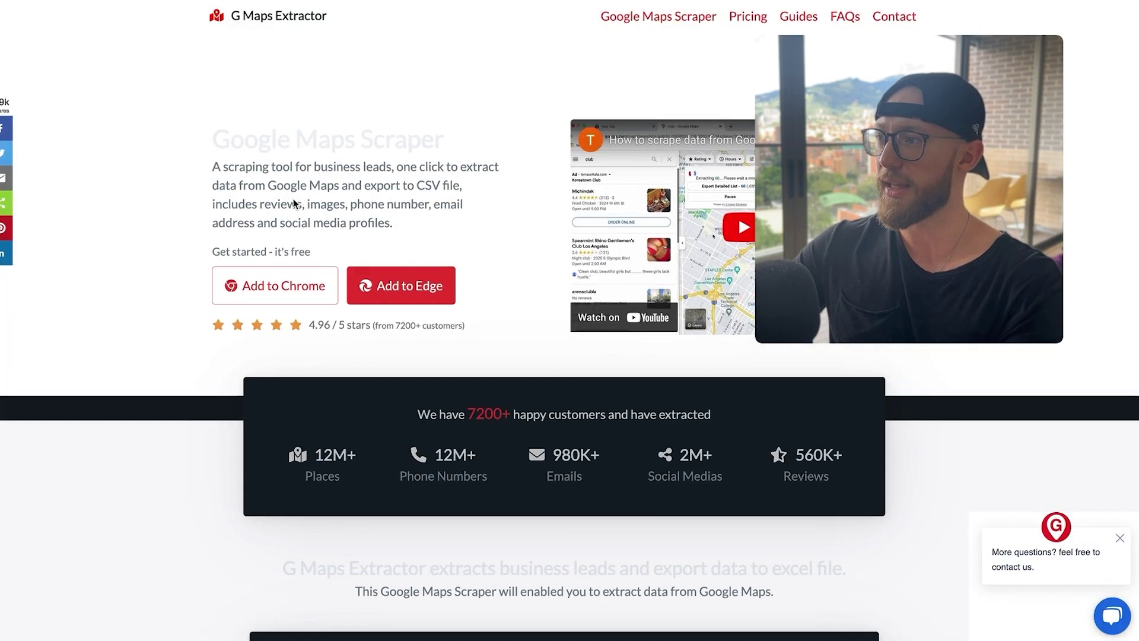
{"action": "left_click", "coordinate": [295, 171]}
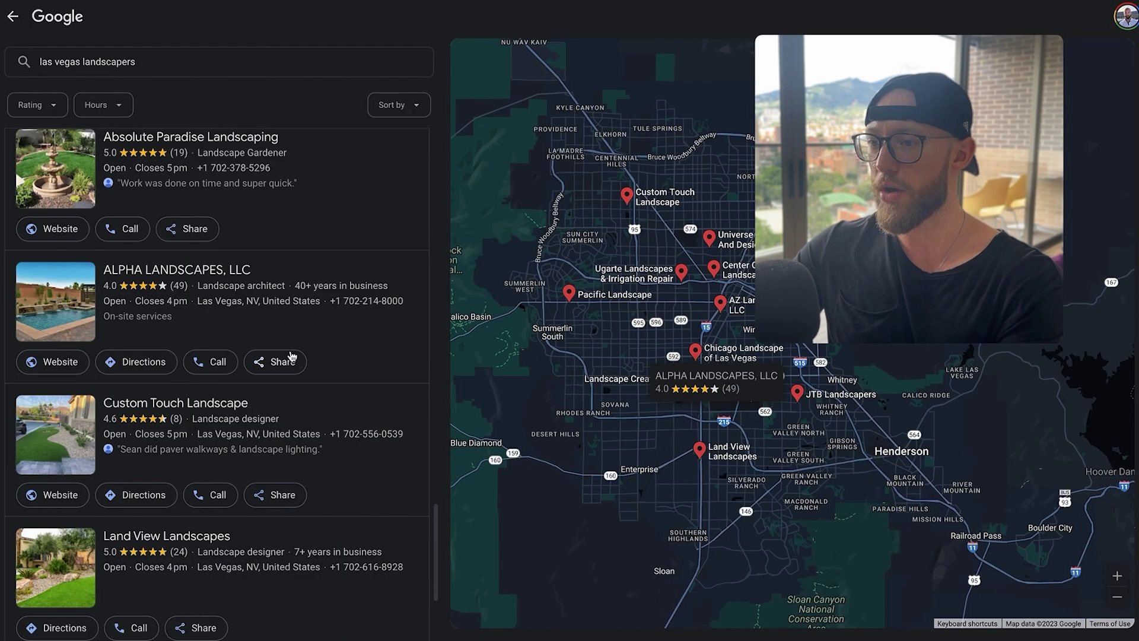
{"action": "scroll", "coordinate": [290, 357], "scroll_direction": "down", "scroll_amount": 3}
{"action": "scroll", "coordinate": [292, 356], "scroll_direction": "down", "scroll_amount": 1}
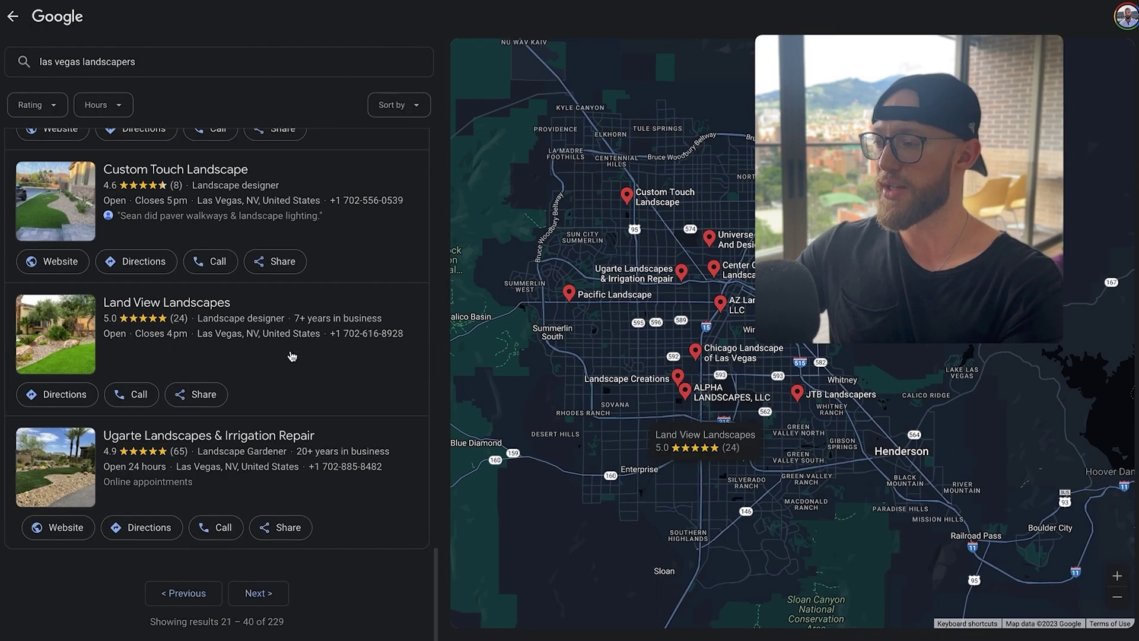
{"action": "scroll", "coordinate": [292, 356], "scroll_direction": "up", "scroll_amount": 5}
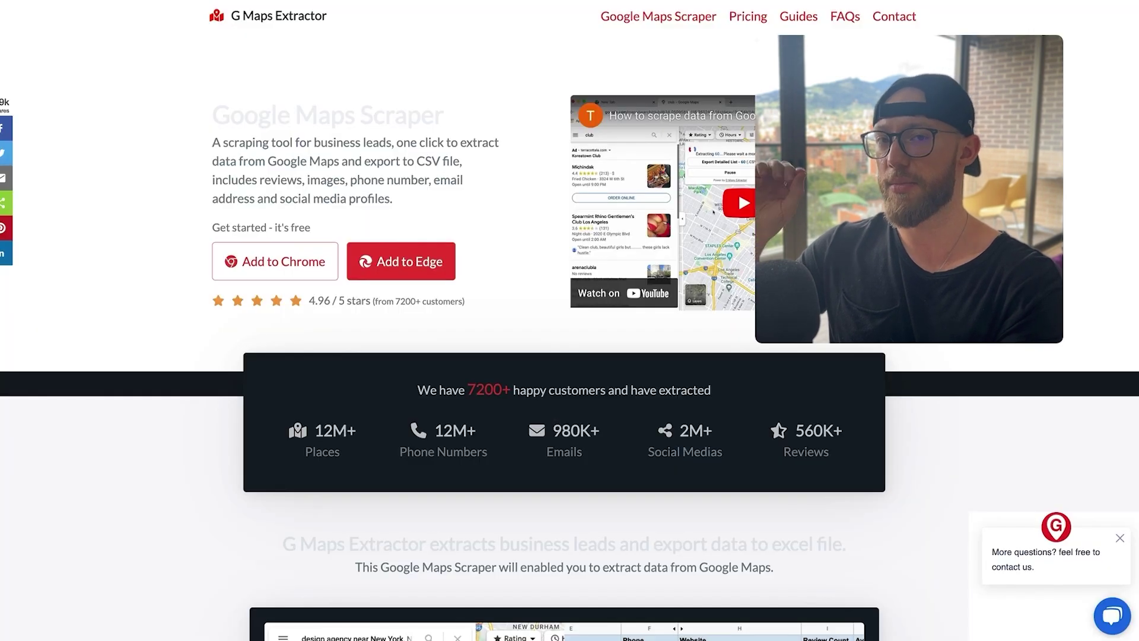
- Switch to the G Maps Extractor site and examine its New York design agency extraction demo
{"action": "scroll", "coordinate": [480, 96], "scroll_direction": "down", "scroll_amount": 7}
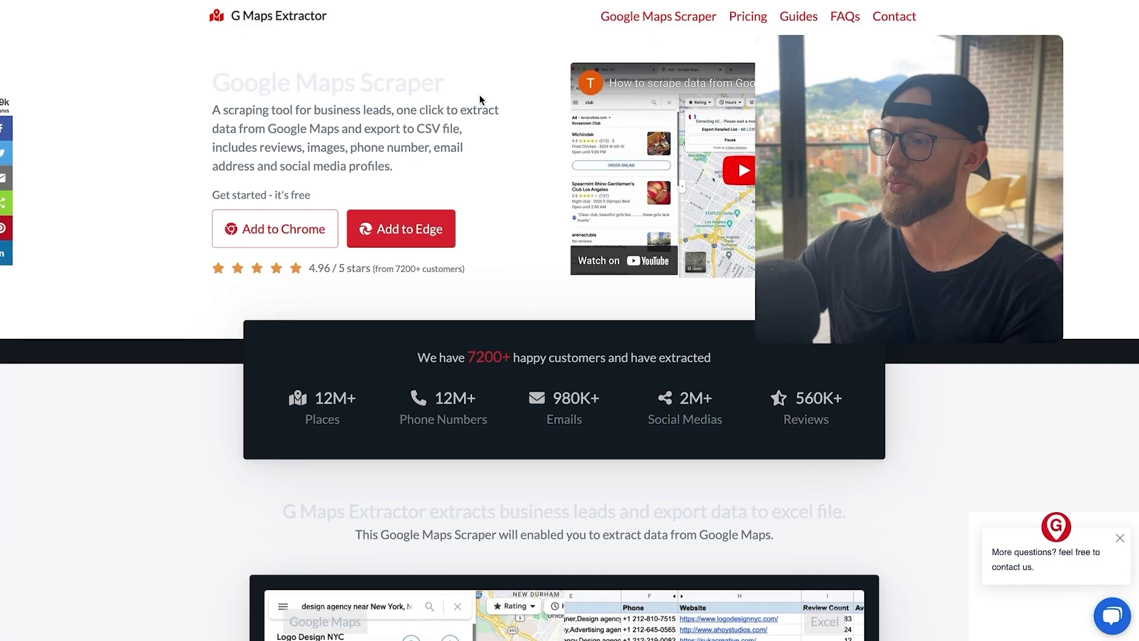
{"action": "scroll", "coordinate": [439, 238], "scroll_direction": "down", "scroll_amount": 1}
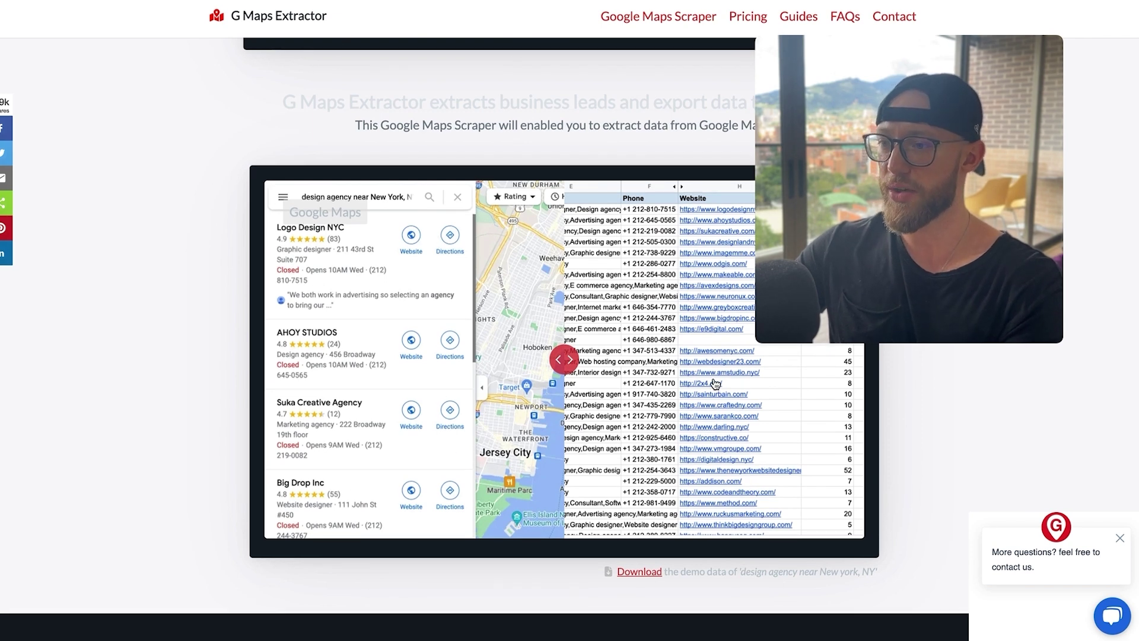
{"action": "scroll", "coordinate": [472, 239], "scroll_direction": "down", "scroll_amount": 5}
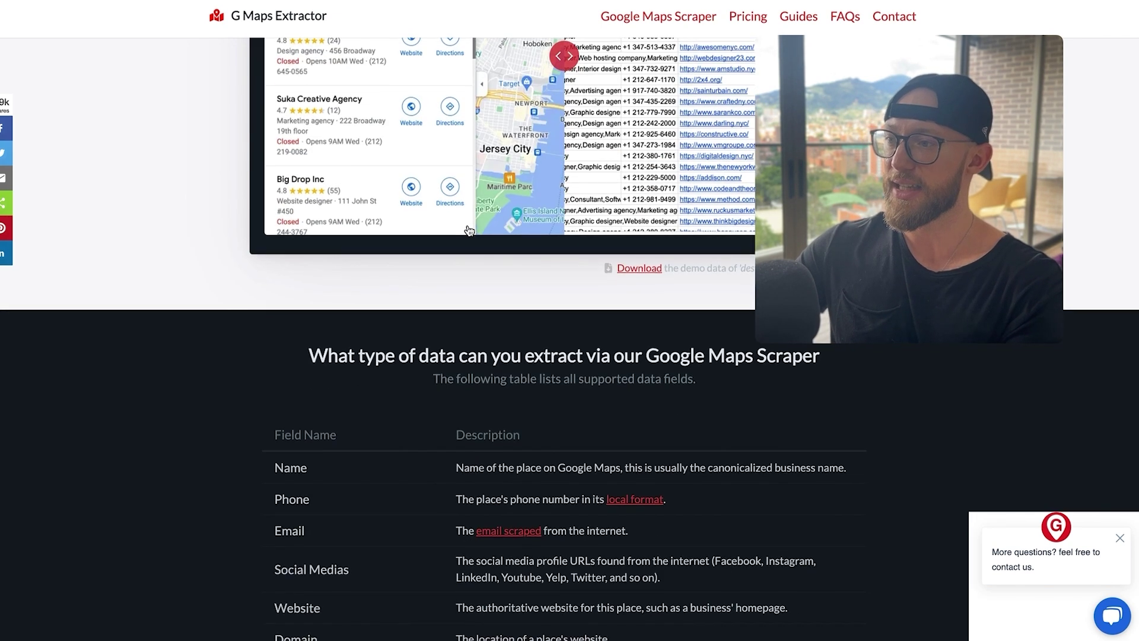
{"action": "scroll", "coordinate": [625, 355], "scroll_direction": "up", "scroll_amount": 3}
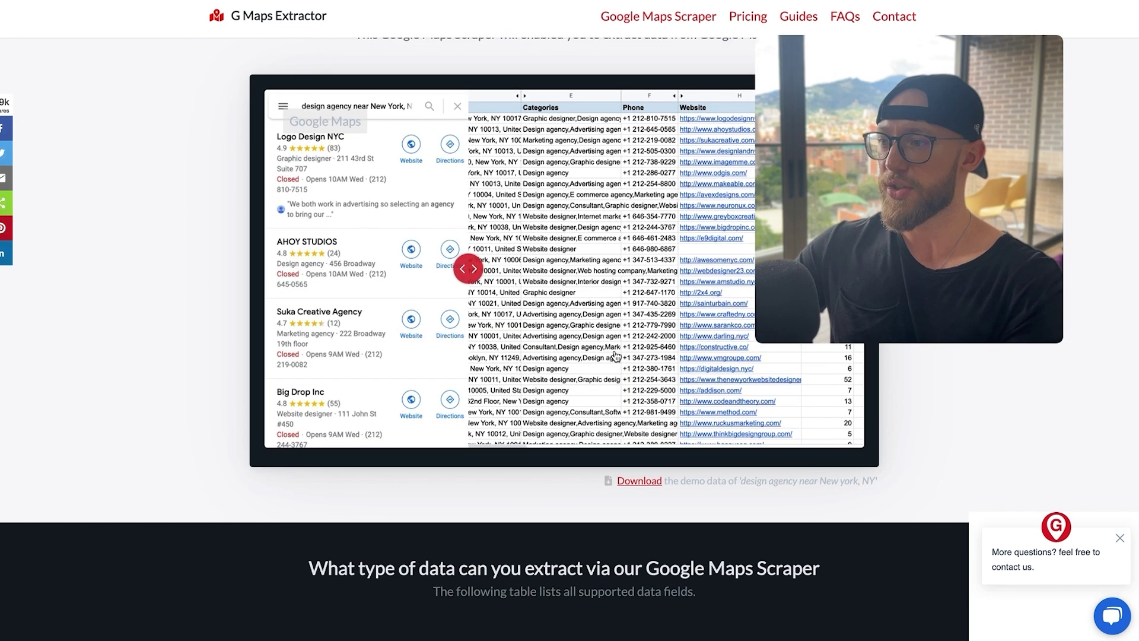
- Compare the Google Maps listings with the extracted spreadsheet in the demo's before-and-after view, and check the supported data fields
{"action": "left_click_drag", "start_coordinate": [410, 267], "coordinate": [261, 261]}
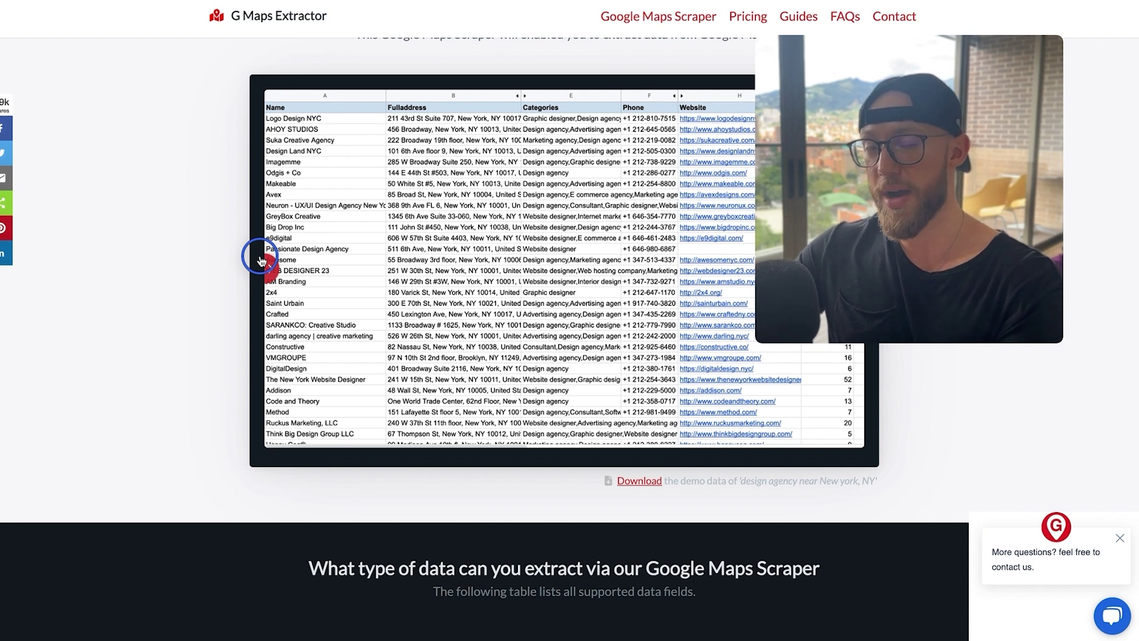
{"action": "left_click_drag", "start_coordinate": [261, 261], "coordinate": [538, 257]}
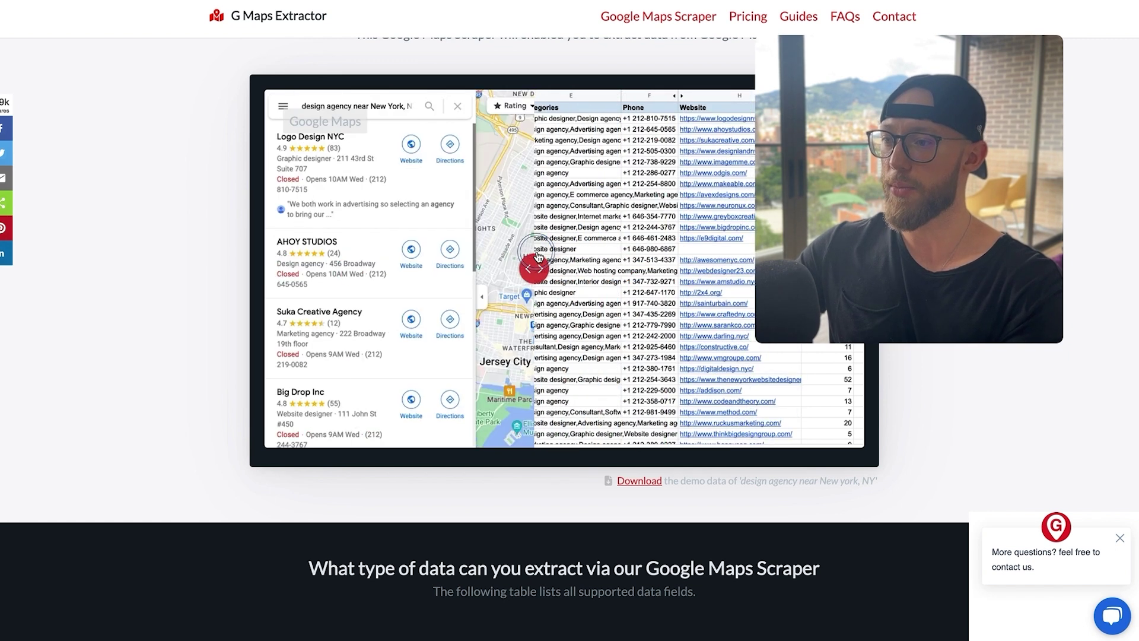
{"action": "scroll", "coordinate": [189, 265], "scroll_direction": "down", "scroll_amount": 4}
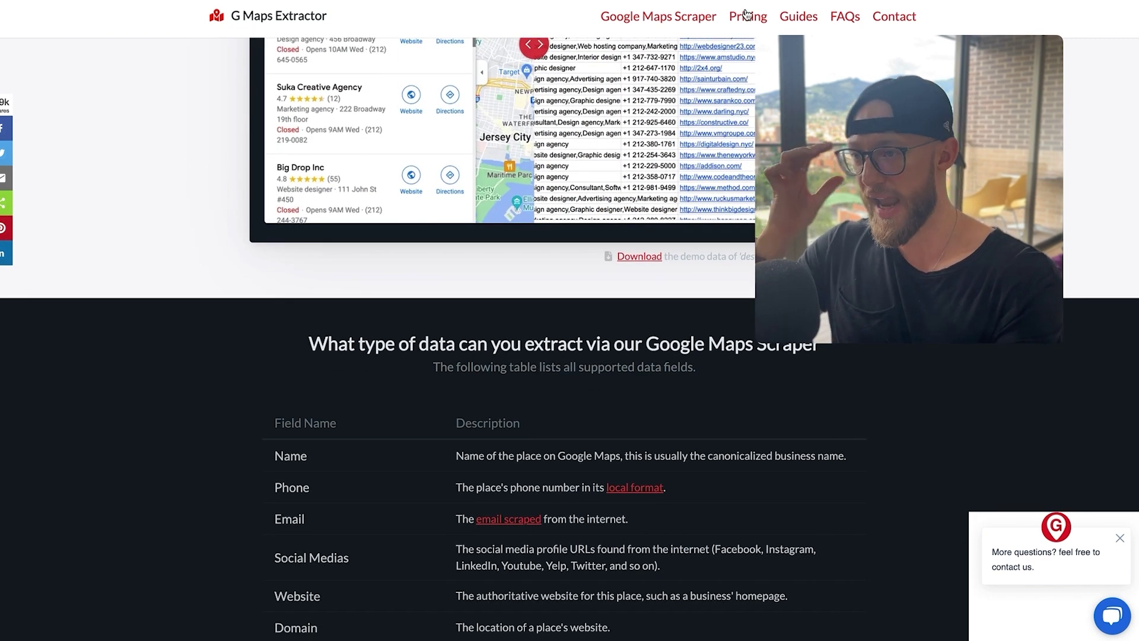
{"action": "left_click", "coordinate": [746, 14]}
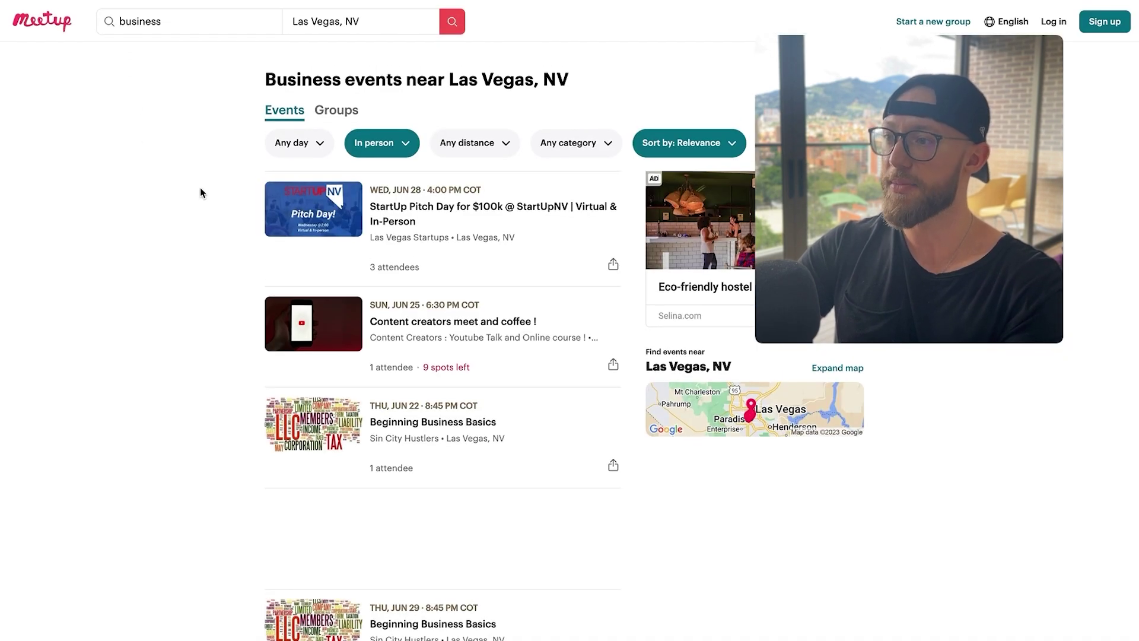
- Switch to Meetup and browse the in-person business events near Las Vegas, NV for networking opportunities
{"action": "left_click", "coordinate": [146, 16]}
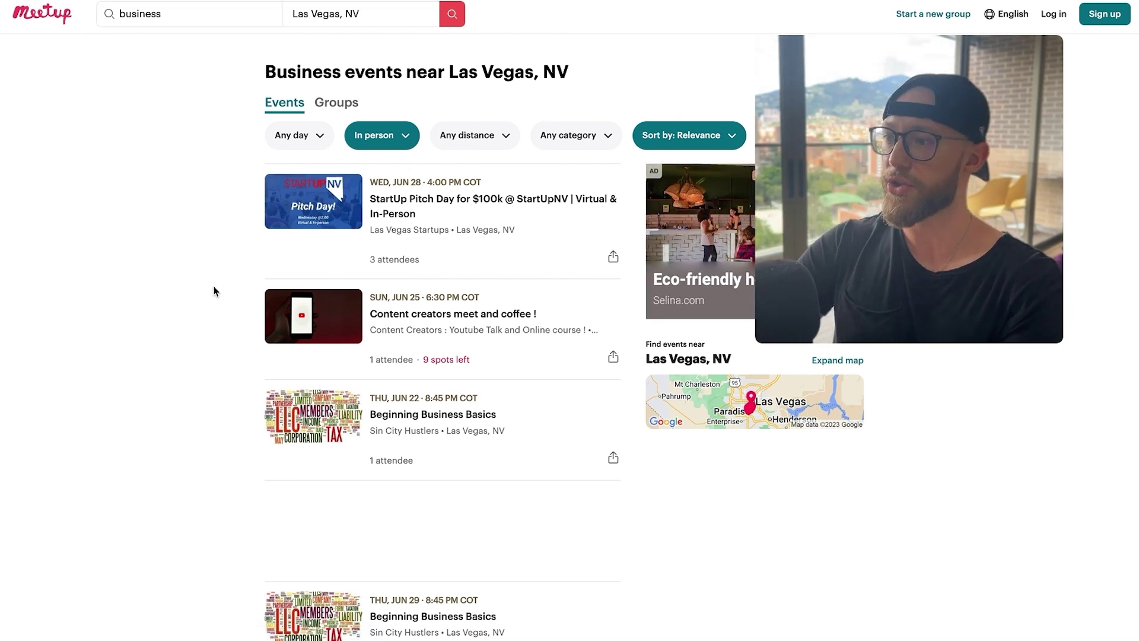
{"action": "scroll", "coordinate": [215, 291], "scroll_direction": "down", "scroll_amount": 1}
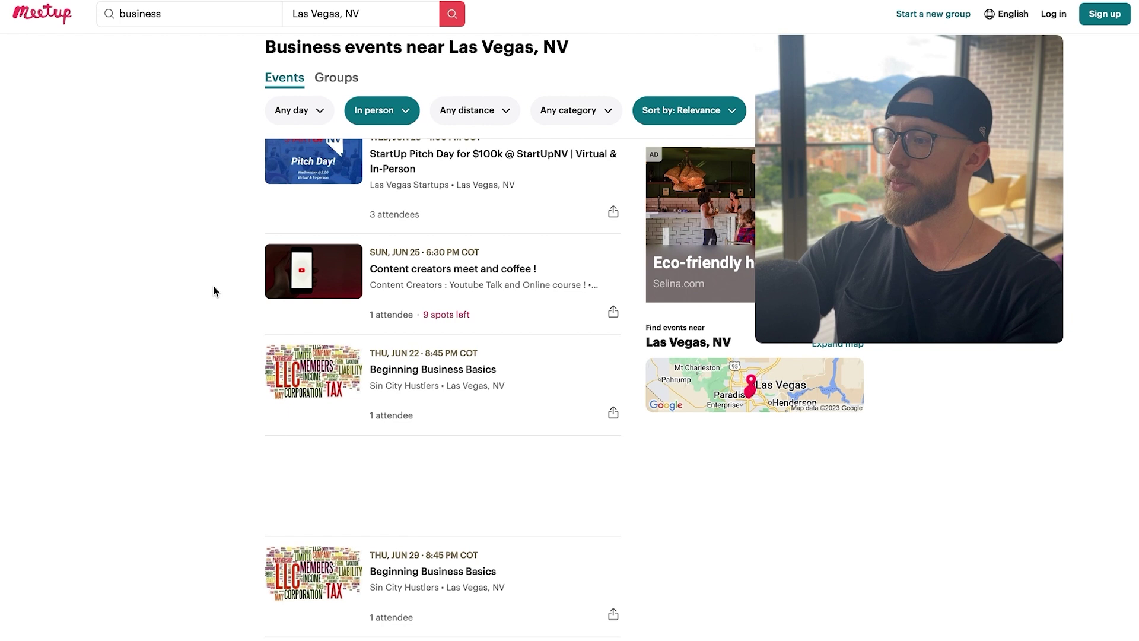
{"action": "scroll", "coordinate": [215, 291], "scroll_direction": "down", "scroll_amount": 1}
{"action": "scroll", "coordinate": [215, 291], "scroll_direction": "up", "scroll_amount": 1}
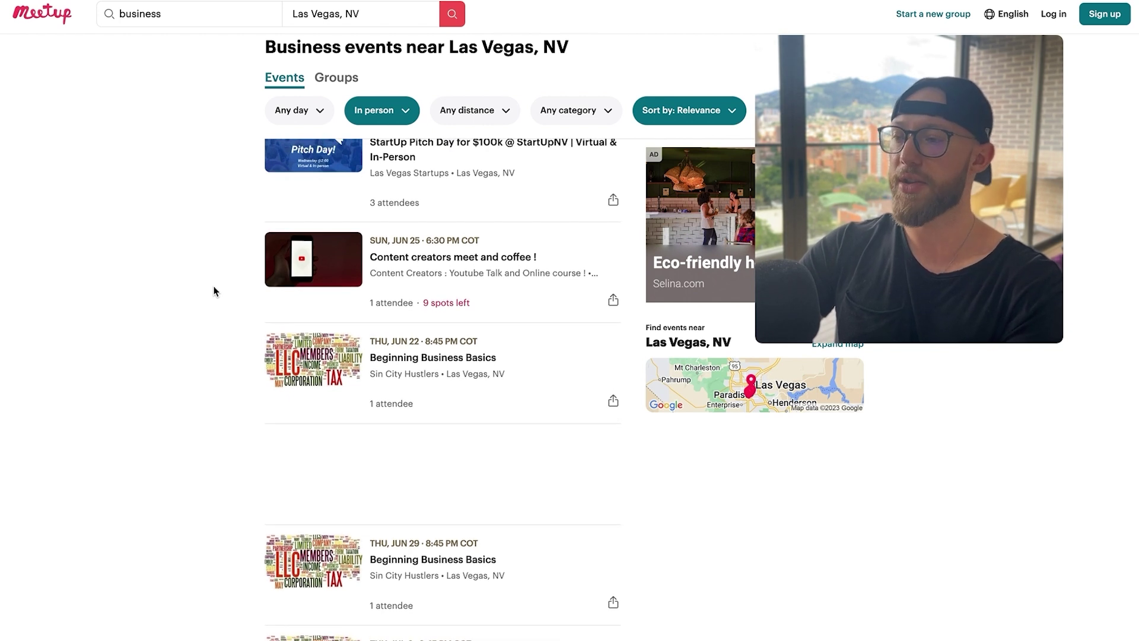
{"action": "scroll", "coordinate": [214, 291], "scroll_direction": "down", "scroll_amount": 1}
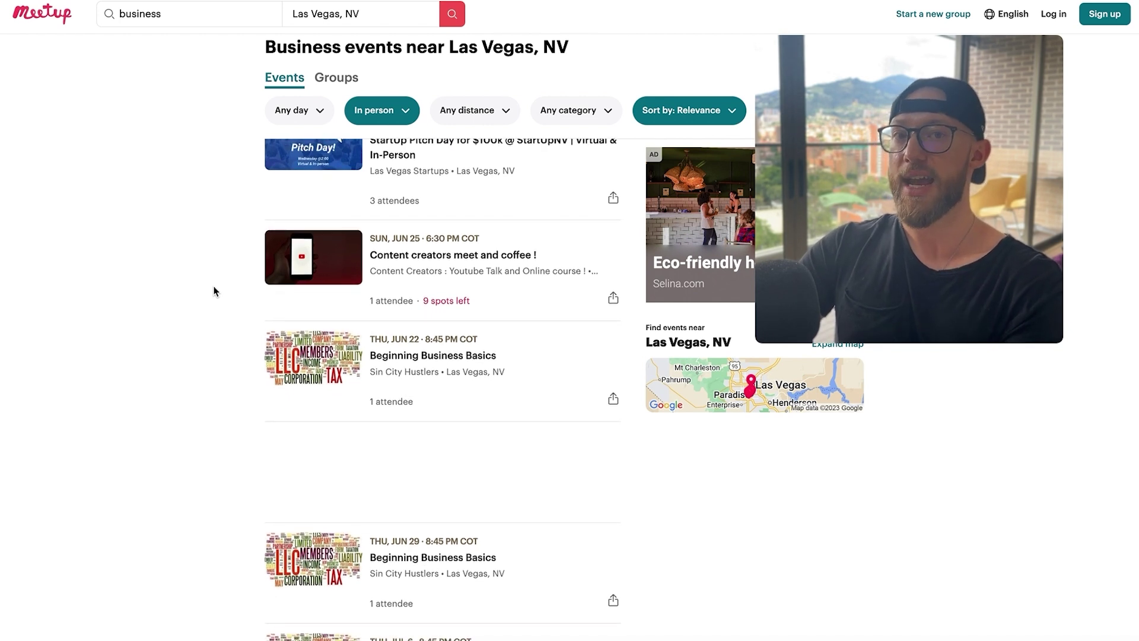
{"action": "scroll", "coordinate": [215, 291], "scroll_direction": "down", "scroll_amount": 1}
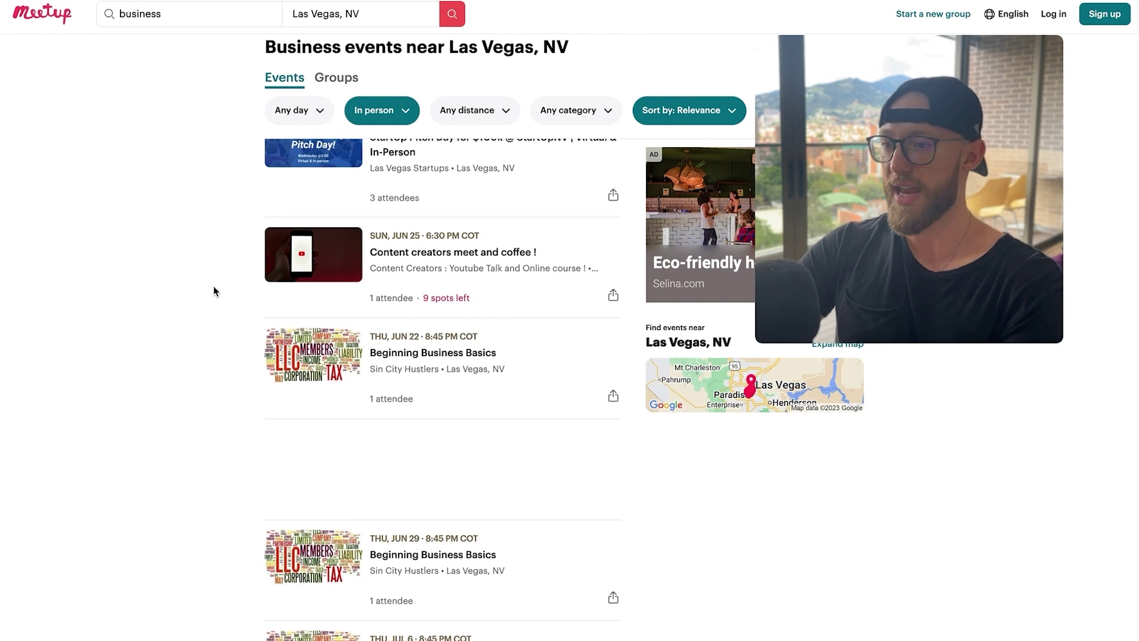
{"action": "scroll", "coordinate": [215, 291], "scroll_direction": "down", "scroll_amount": 1}
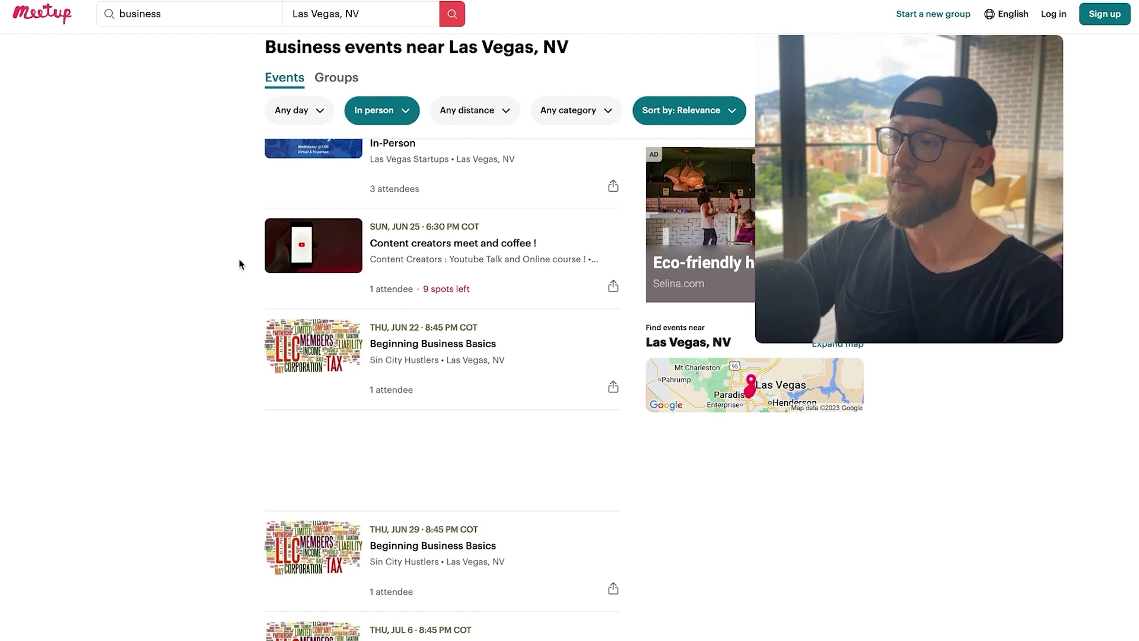
{"action": "scroll", "coordinate": [238, 313], "scroll_direction": "down", "scroll_amount": 1}
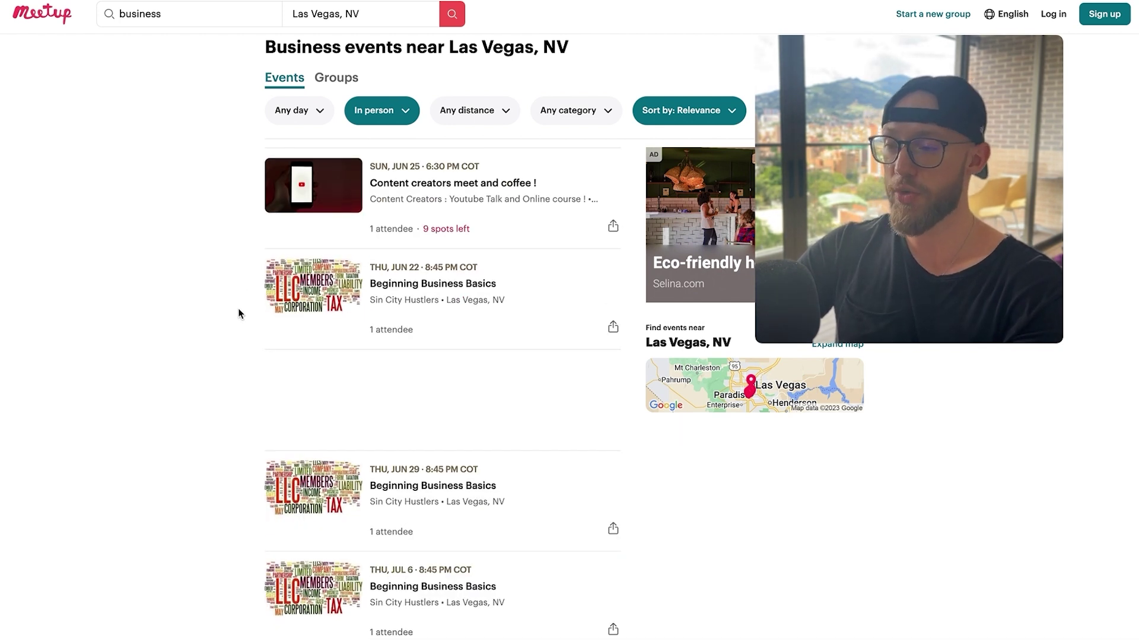
{"action": "scroll", "coordinate": [238, 313], "scroll_direction": "down", "scroll_amount": 1}
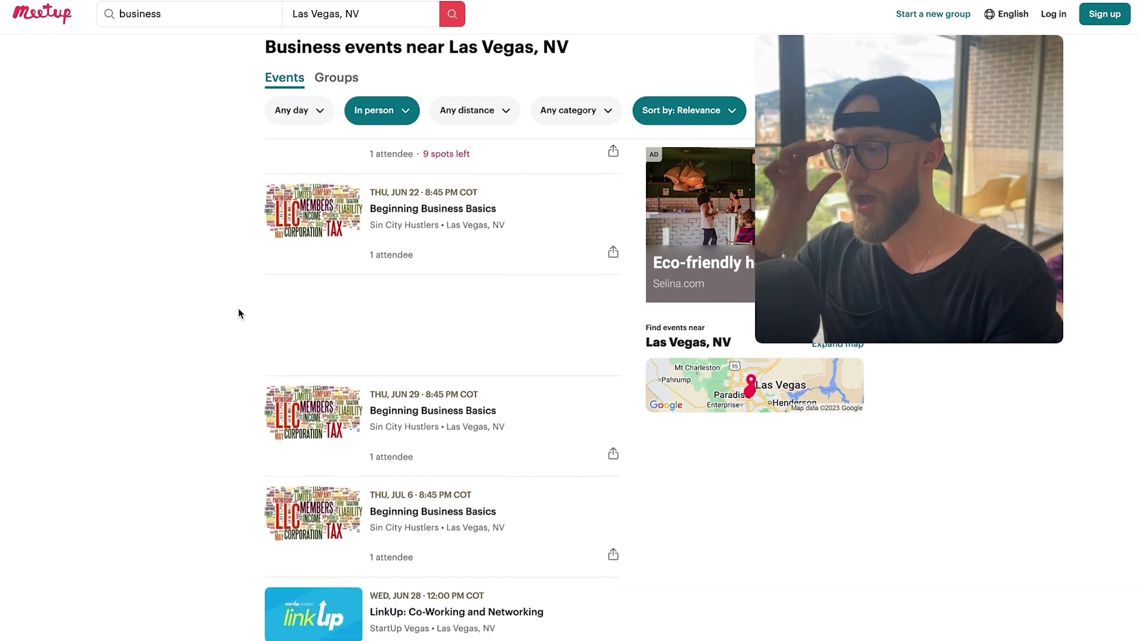
{"action": "scroll", "coordinate": [238, 313], "scroll_direction": "down", "scroll_amount": 3}
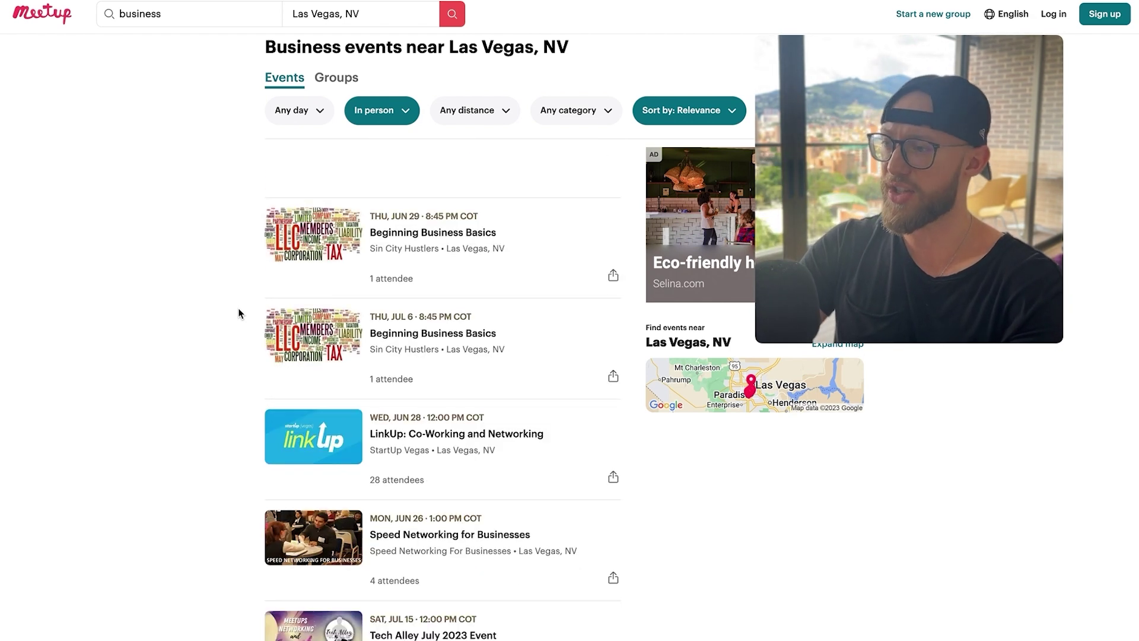
- Look further through the Meetup business events, and review the Google results for "bni las vegas"
{"action": "scroll", "coordinate": [248, 360], "scroll_direction": "down", "scroll_amount": 2}
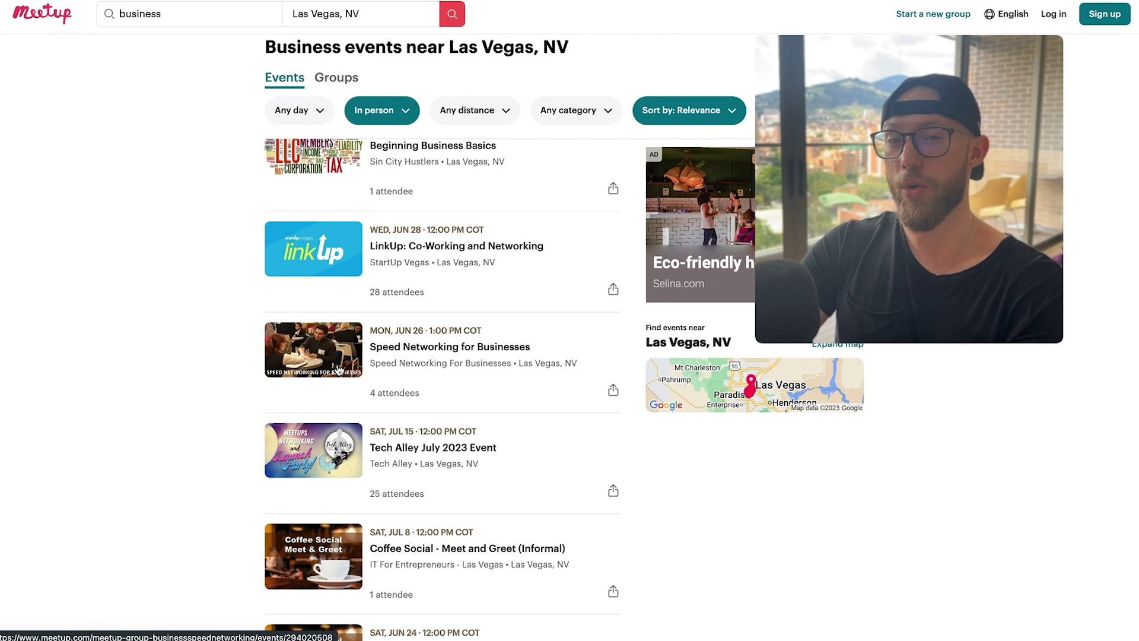
{"action": "scroll", "coordinate": [196, 362], "scroll_direction": "down", "scroll_amount": 2}
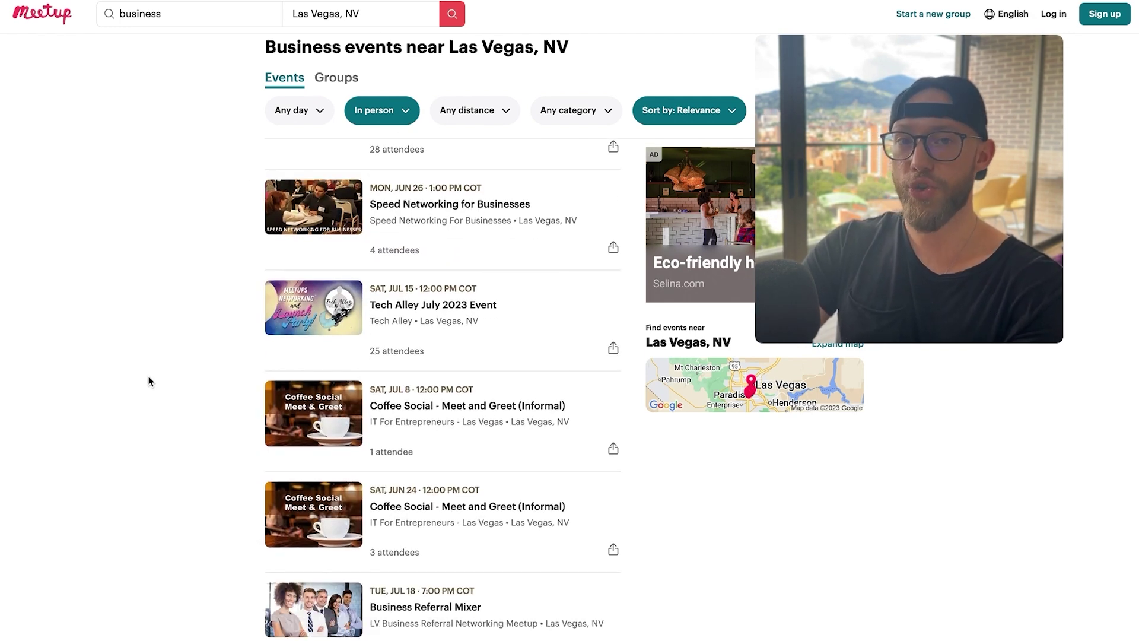
{"action": "scroll", "coordinate": [135, 384], "scroll_direction": "up", "scroll_amount": 3}
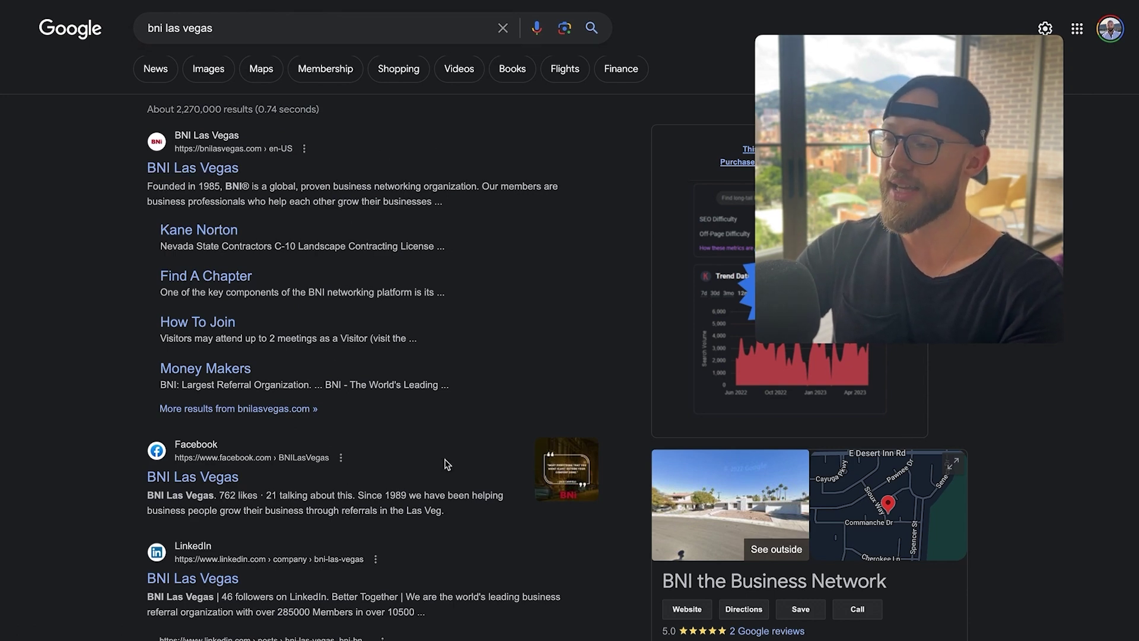
{"action": "scroll", "coordinate": [323, 384], "scroll_direction": "down", "scroll_amount": 1}
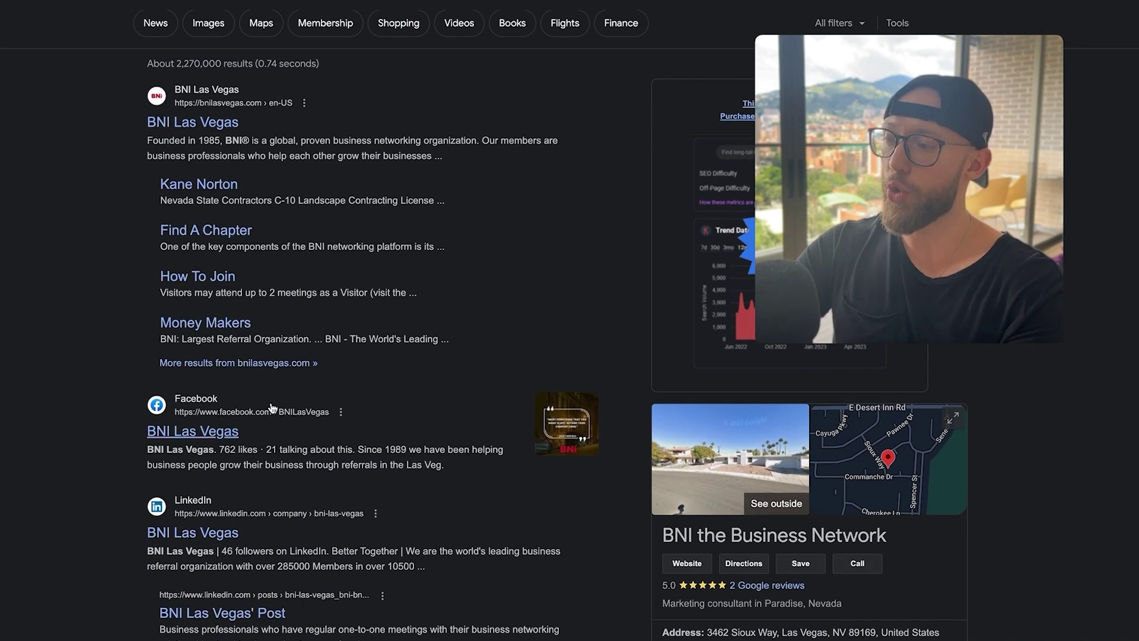
{"action": "scroll", "coordinate": [542, 211], "scroll_direction": "up", "scroll_amount": 1}
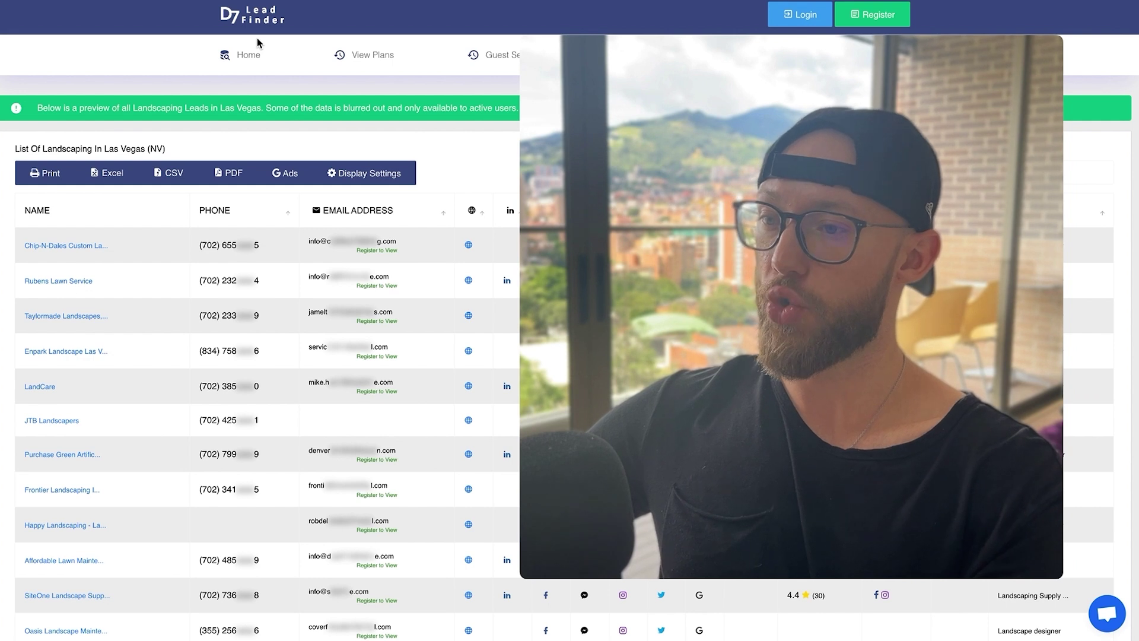
- Switch to D7 Lead Finder and view the contact and social columns of the Las Vegas landscaping leads preview
{"action": "left_click_drag", "start_coordinate": [516, 563], "coordinate": [746, 420]}
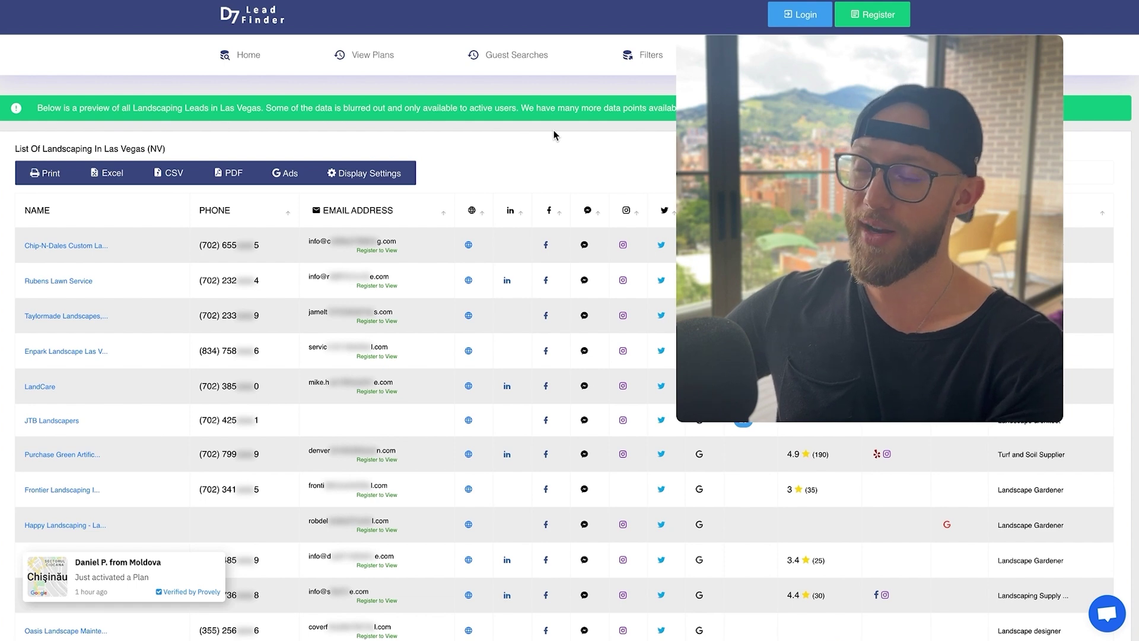
{"action": "scroll", "coordinate": [554, 135], "scroll_direction": "down", "scroll_amount": 1}
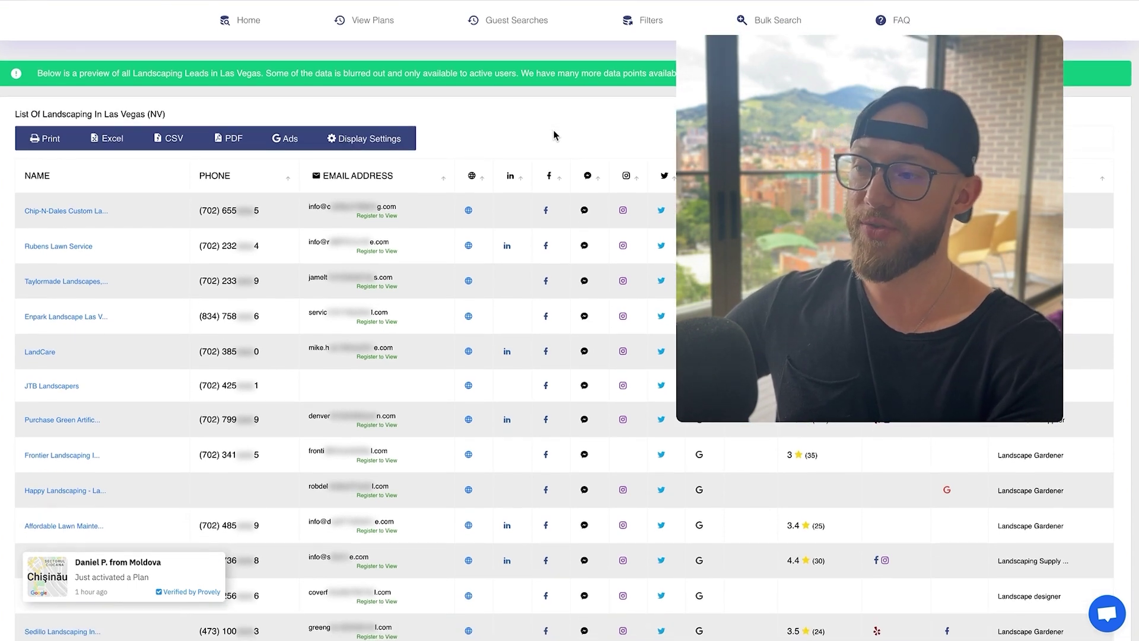
{"action": "scroll", "coordinate": [553, 135], "scroll_direction": "up", "scroll_amount": 1}
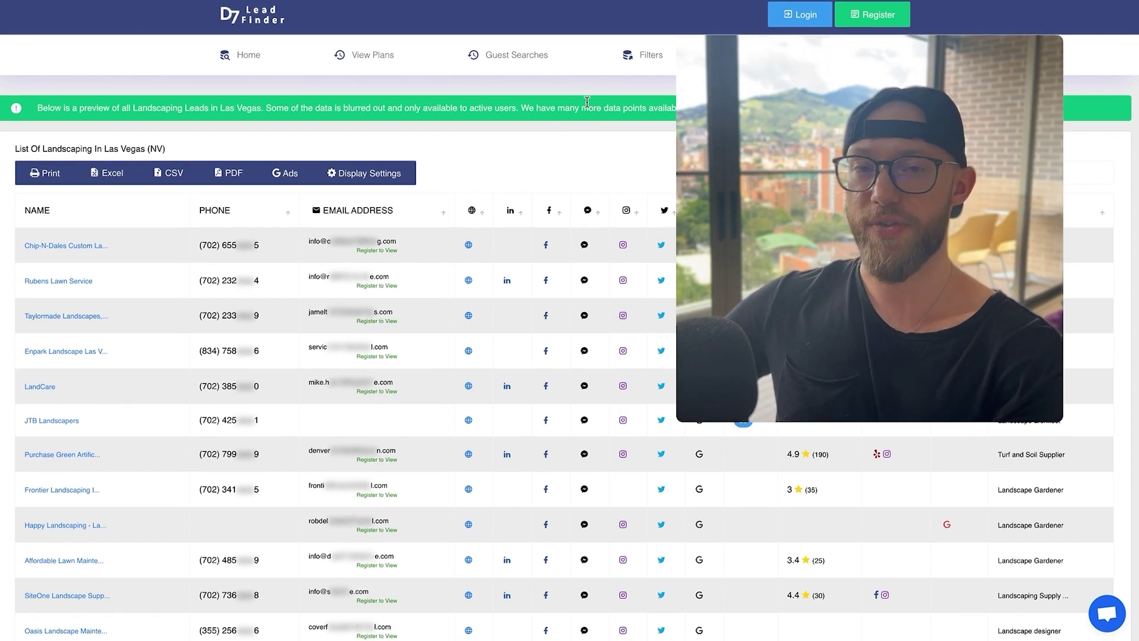
{"action": "scroll", "coordinate": [586, 101], "scroll_direction": "down", "scroll_amount": 1}
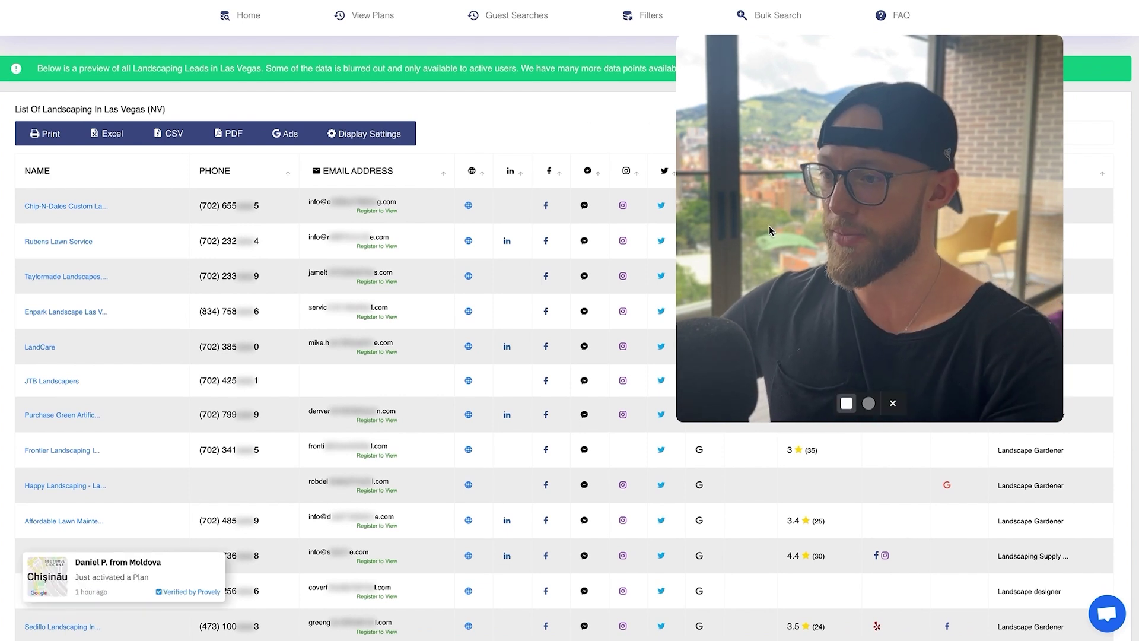
{"action": "left_click_drag", "start_coordinate": [774, 244], "coordinate": [829, 305]}
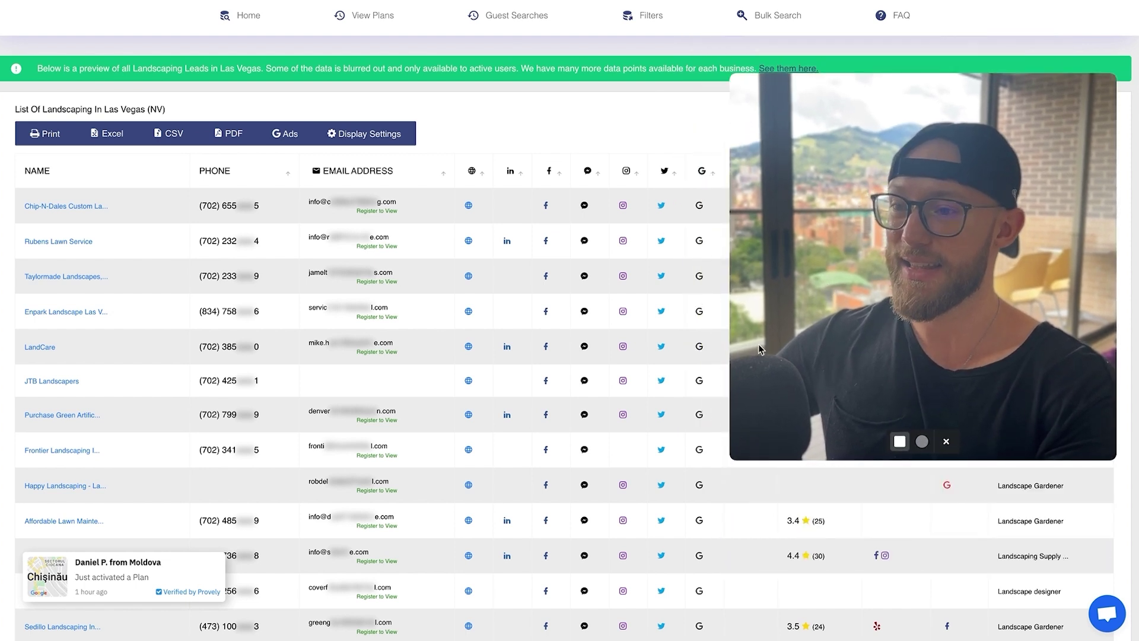
{"action": "left_click_drag", "start_coordinate": [730, 461], "coordinate": [927, 267]}
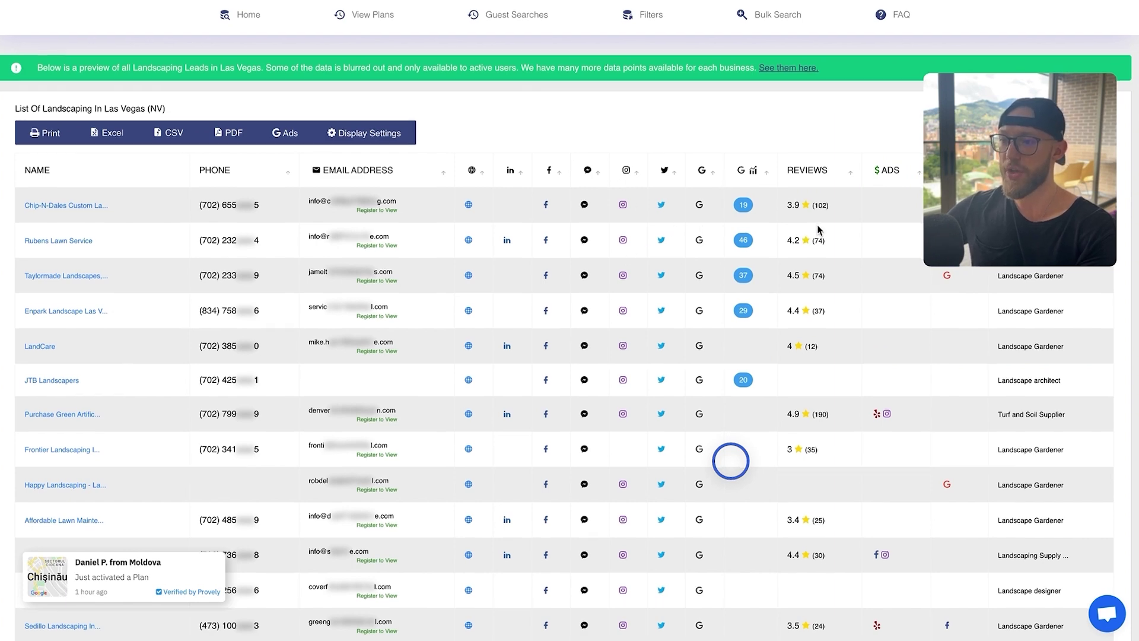
- Skim the Las Vegas landscaping leads list from its first entries onward, and return to its beginning
{"action": "scroll", "coordinate": [819, 230], "scroll_direction": "down", "scroll_amount": 5}
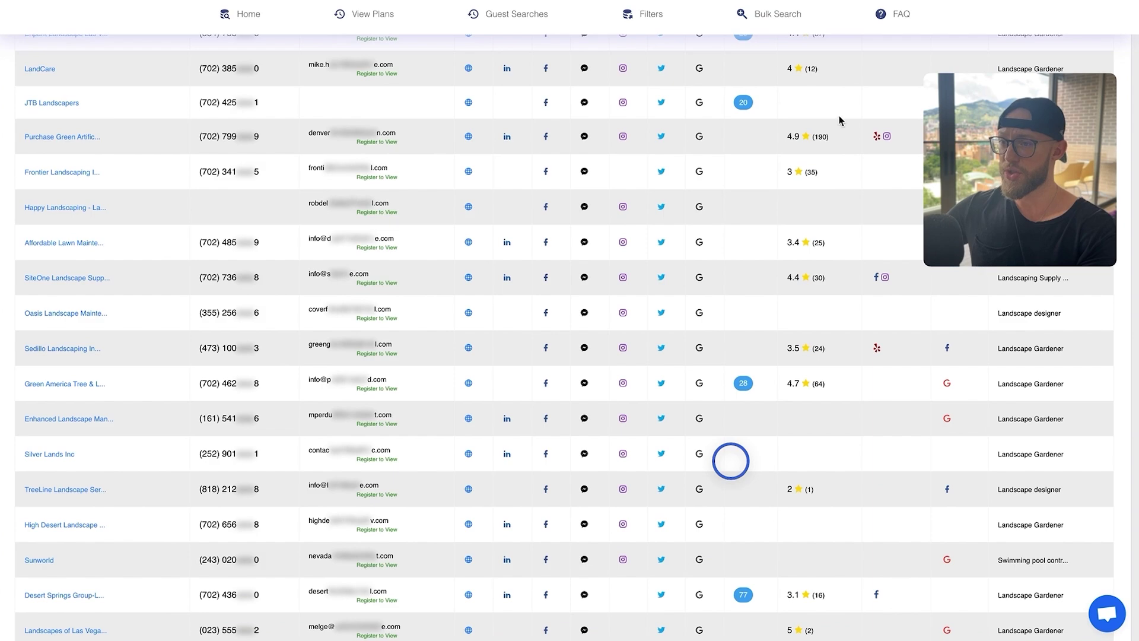
{"action": "scroll", "coordinate": [831, 205], "scroll_direction": "down", "scroll_amount": 15}
{"action": "scroll", "coordinate": [830, 206], "scroll_direction": "down", "scroll_amount": 20}
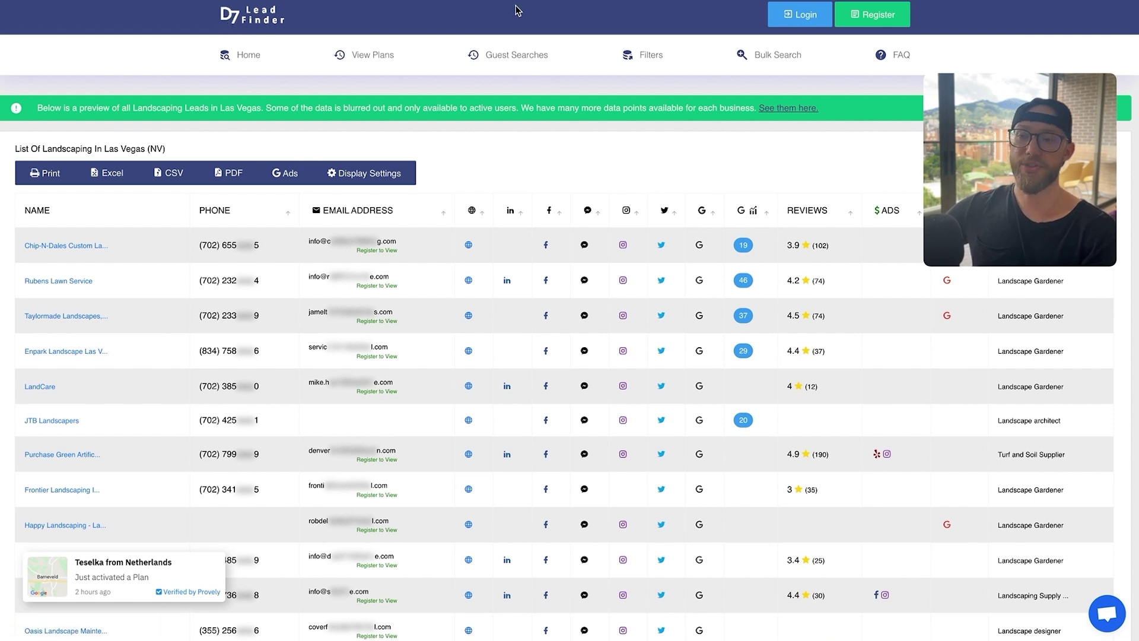
{"action": "scroll", "coordinate": [506, 159], "scroll_direction": "down", "scroll_amount": 20}
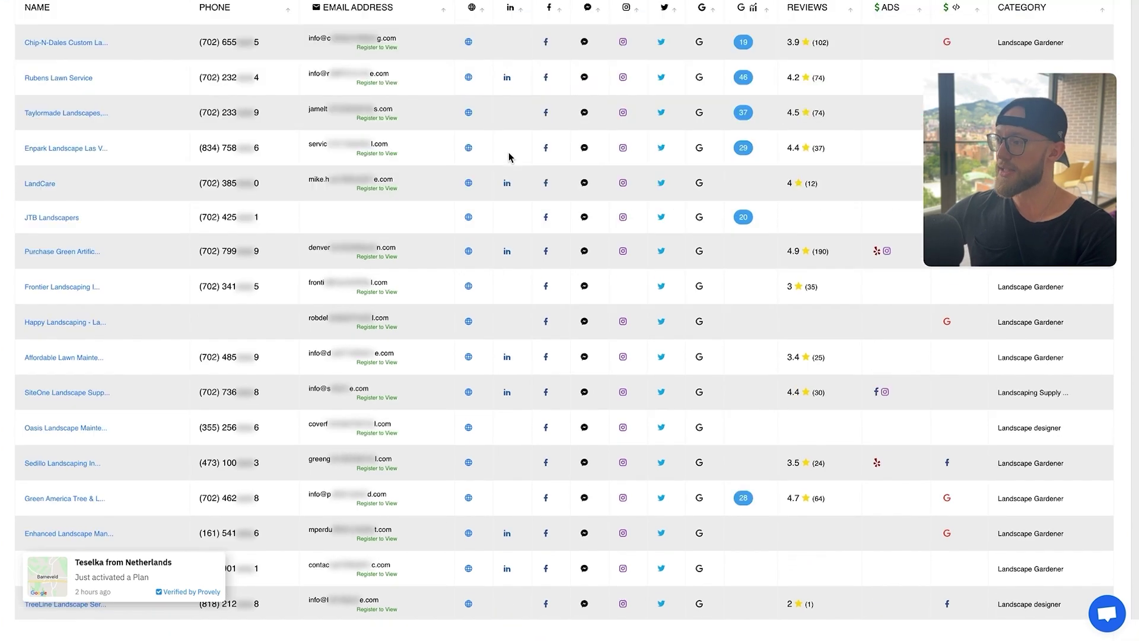
{"action": "scroll", "coordinate": [508, 152], "scroll_direction": "up", "scroll_amount": 20}
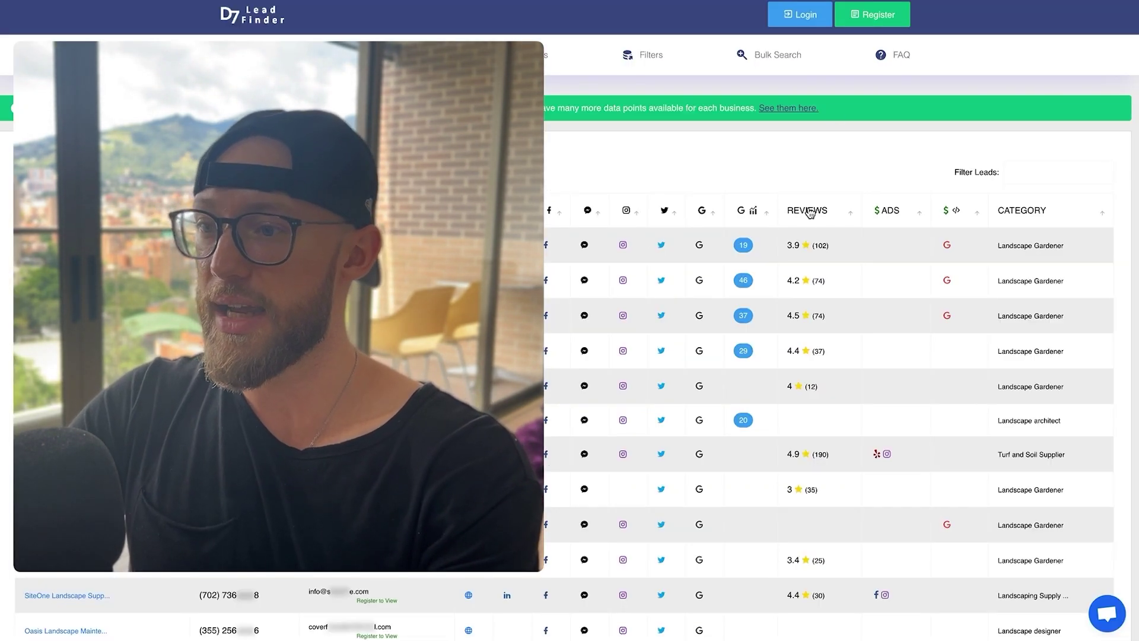
- Examine the review scores of the landscaping leads for poorly rated businesses, and identify the company with the 2.5-star rating
{"action": "scroll", "coordinate": [809, 214], "scroll_direction": "down", "scroll_amount": 2}
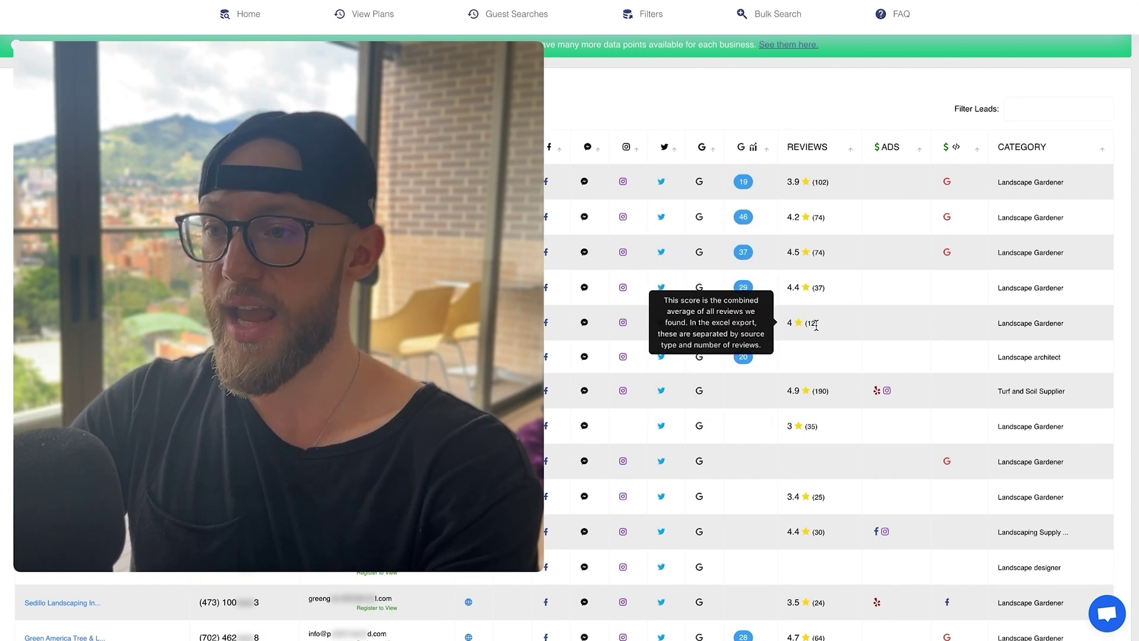
{"action": "scroll", "coordinate": [813, 330], "scroll_direction": "down", "scroll_amount": 8}
{"action": "scroll", "coordinate": [816, 326], "scroll_direction": "down", "scroll_amount": 4}
{"action": "mouse_move", "coordinate": [829, 436]}
{"action": "scroll", "coordinate": [829, 436], "scroll_direction": "down", "scroll_amount": 5}
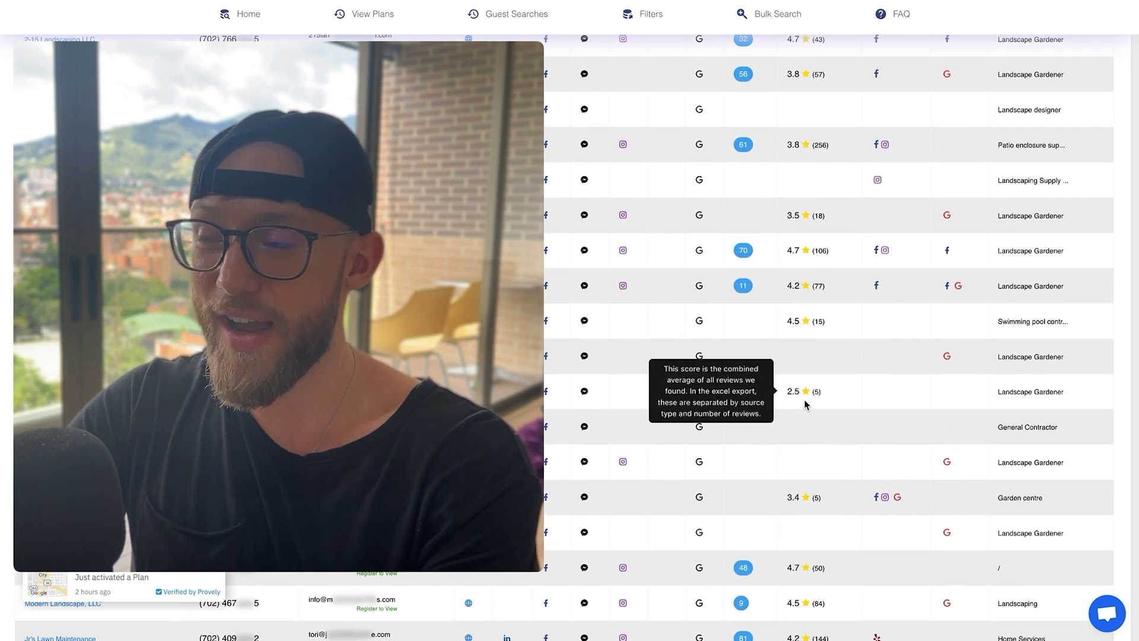
{"action": "mouse_move", "coordinate": [807, 391]}
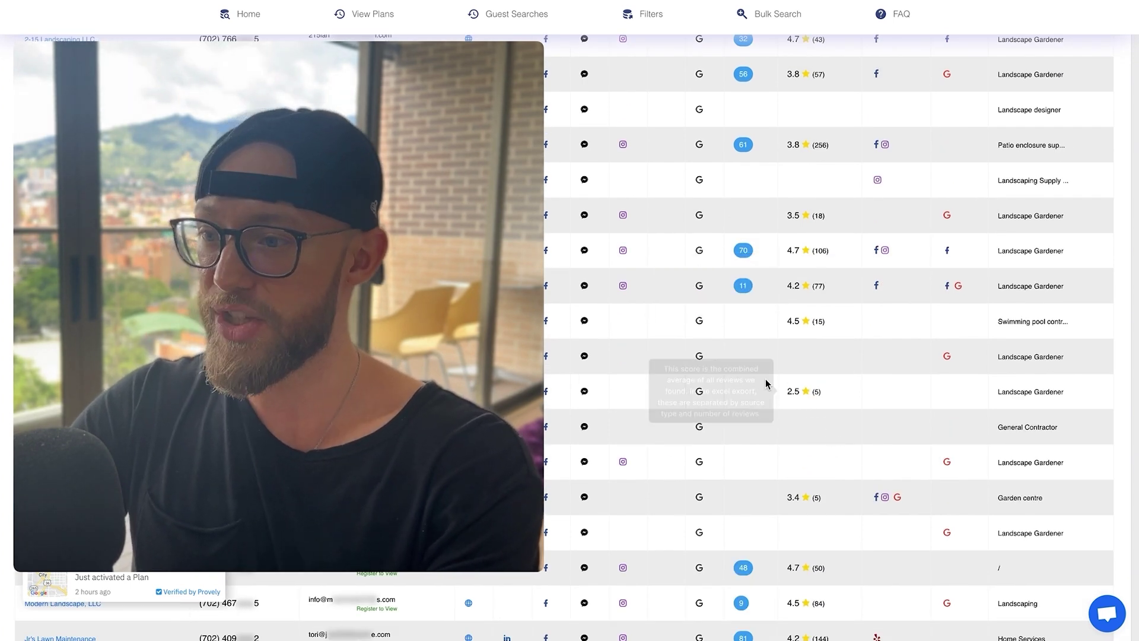
{"action": "left_click_drag", "start_coordinate": [333, 312], "coordinate": [734, 331]}
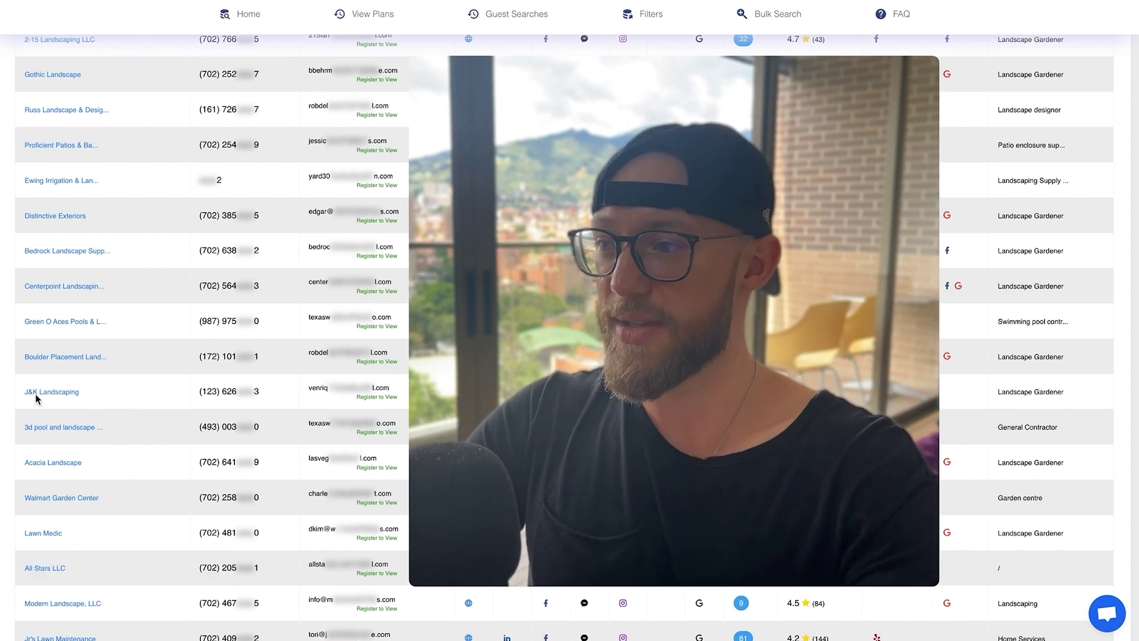
{"action": "left_click_drag", "start_coordinate": [670, 330], "coordinate": [285, 330]}
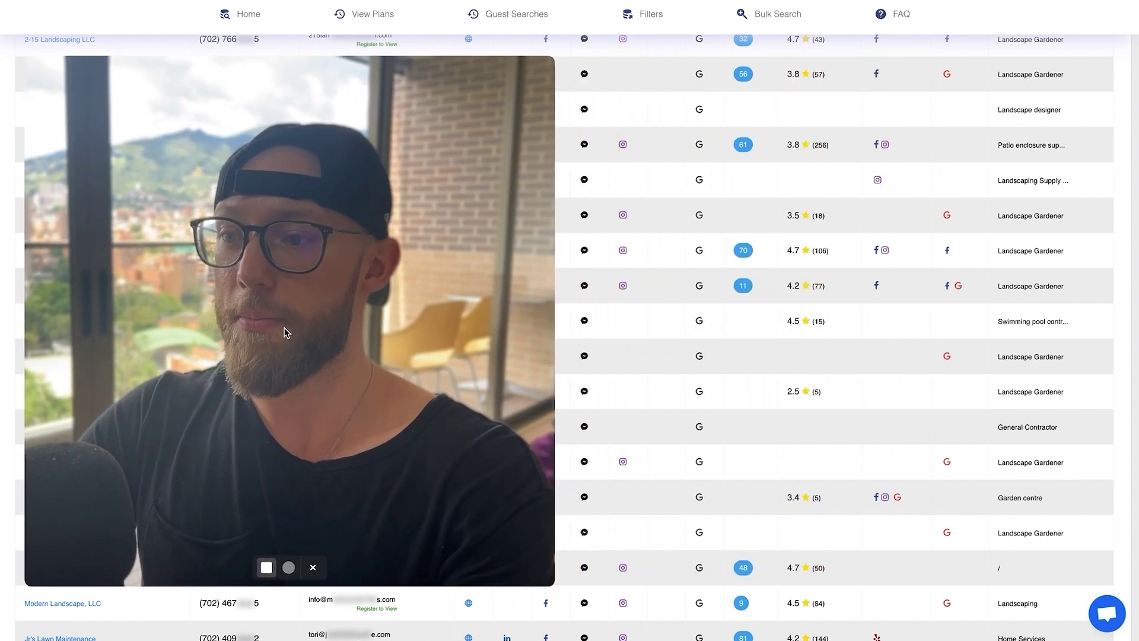
- Compare the review and ad data of further landscaping leads, and check The Davey Tree Expert entry
{"action": "scroll", "coordinate": [771, 425], "scroll_direction": "down", "scroll_amount": 15}
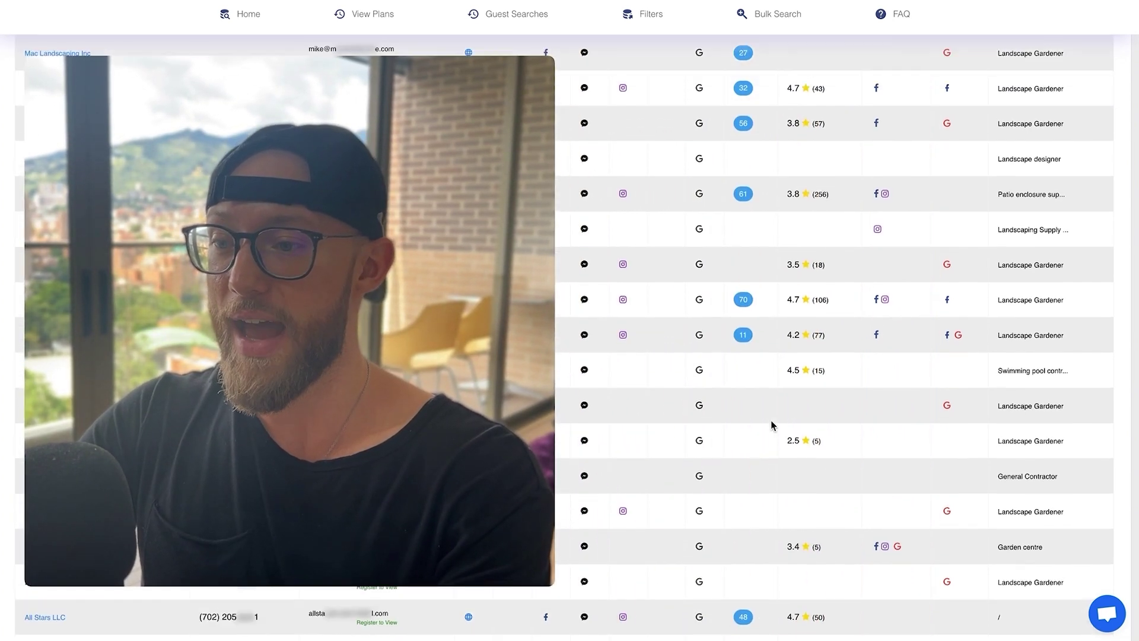
{"action": "scroll", "coordinate": [772, 423], "scroll_direction": "up", "scroll_amount": 5}
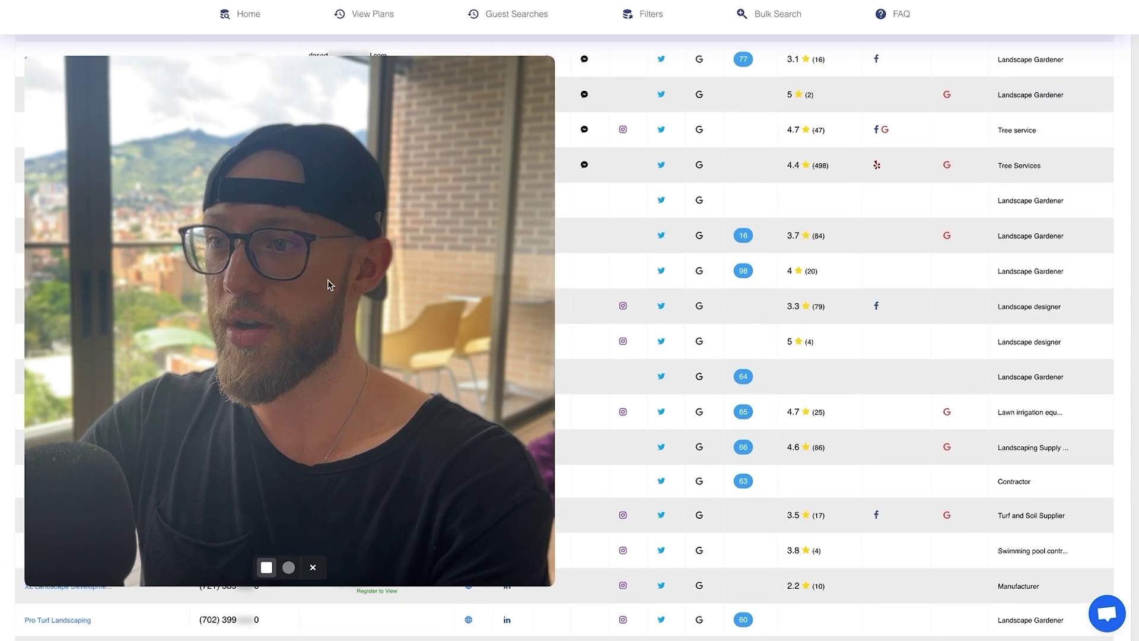
{"action": "left_click_drag", "start_coordinate": [328, 279], "coordinate": [661, 418]}
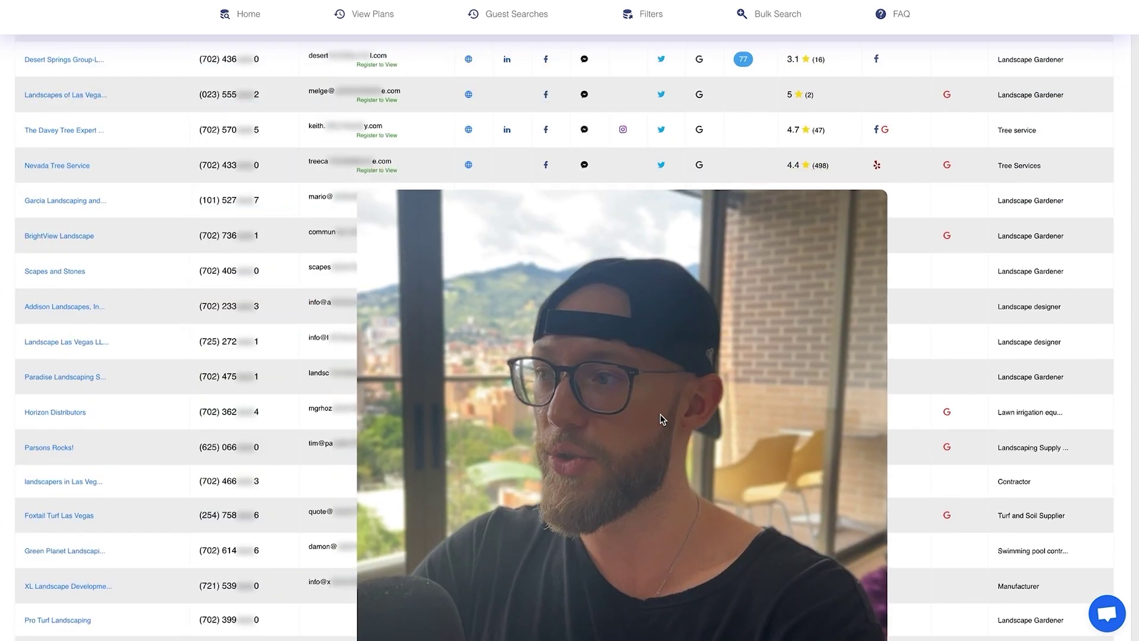
{"action": "left_click", "coordinate": [54, 130]}
{"action": "scroll", "coordinate": [83, 173], "scroll_direction": "up", "scroll_amount": 4}
{"action": "scroll", "coordinate": [83, 168], "scroll_direction": "down", "scroll_amount": 1}
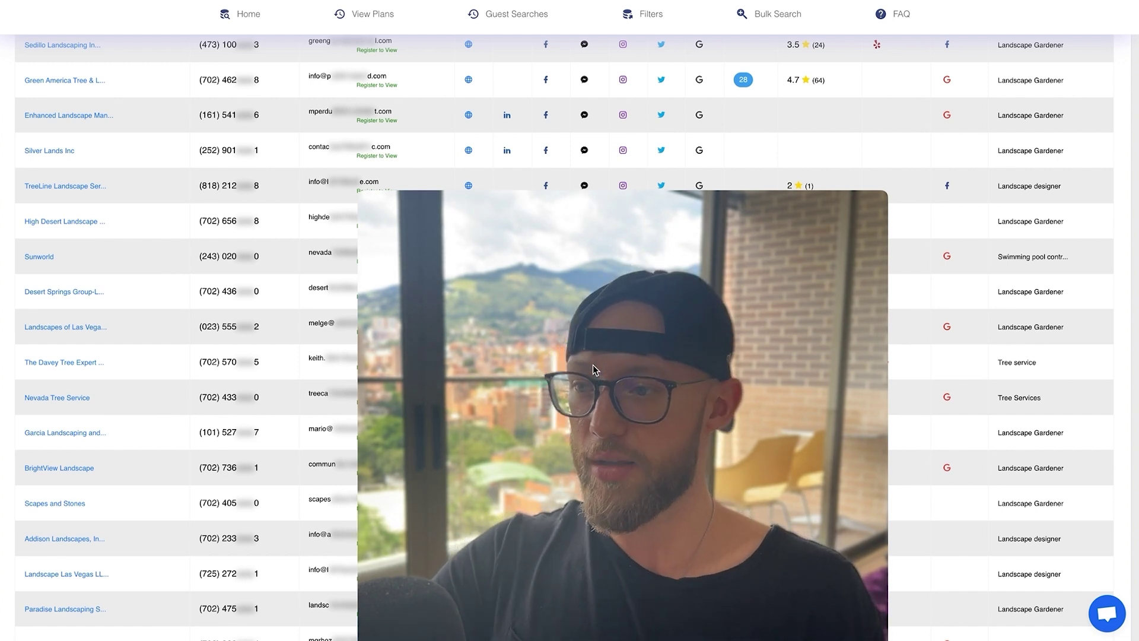
{"action": "left_click_drag", "start_coordinate": [593, 365], "coordinate": [286, 212]}
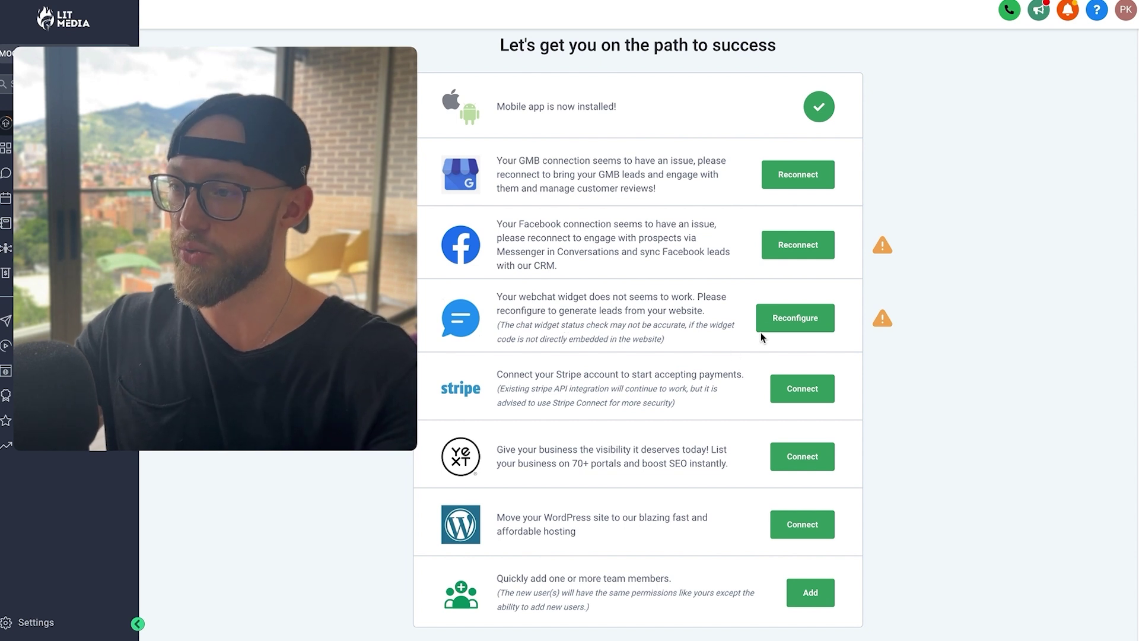
- Switch to the Lit Media dashboard and read the mobile app, GMB, Facebook and webchat widget setup items
{"action": "left_click_drag", "start_coordinate": [547, 189], "coordinate": [605, 180]}
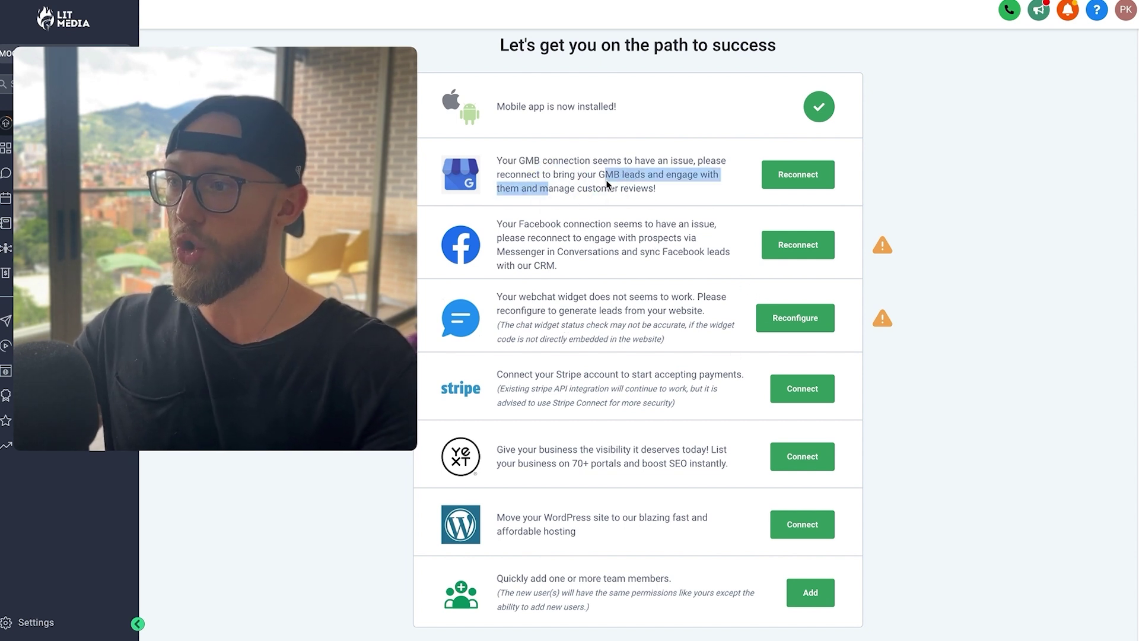
{"action": "double_click", "coordinate": [537, 106]}
{"action": "triple_click", "coordinate": [538, 107]}
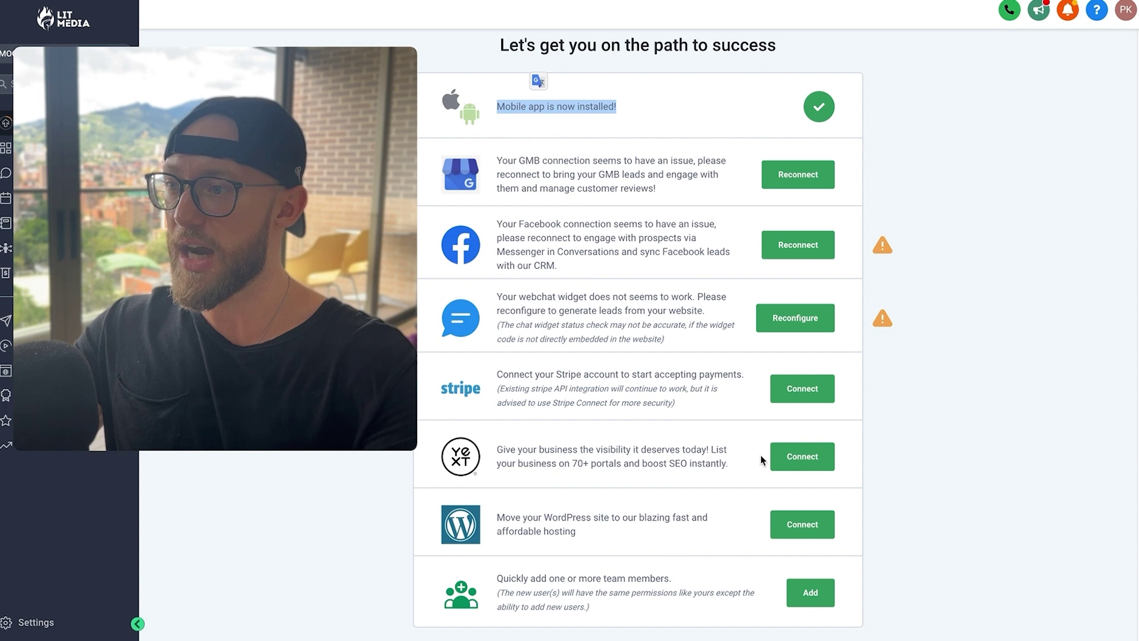
{"action": "triple_click", "coordinate": [587, 250]}
{"action": "left_click_drag", "start_coordinate": [541, 298], "coordinate": [599, 307]}
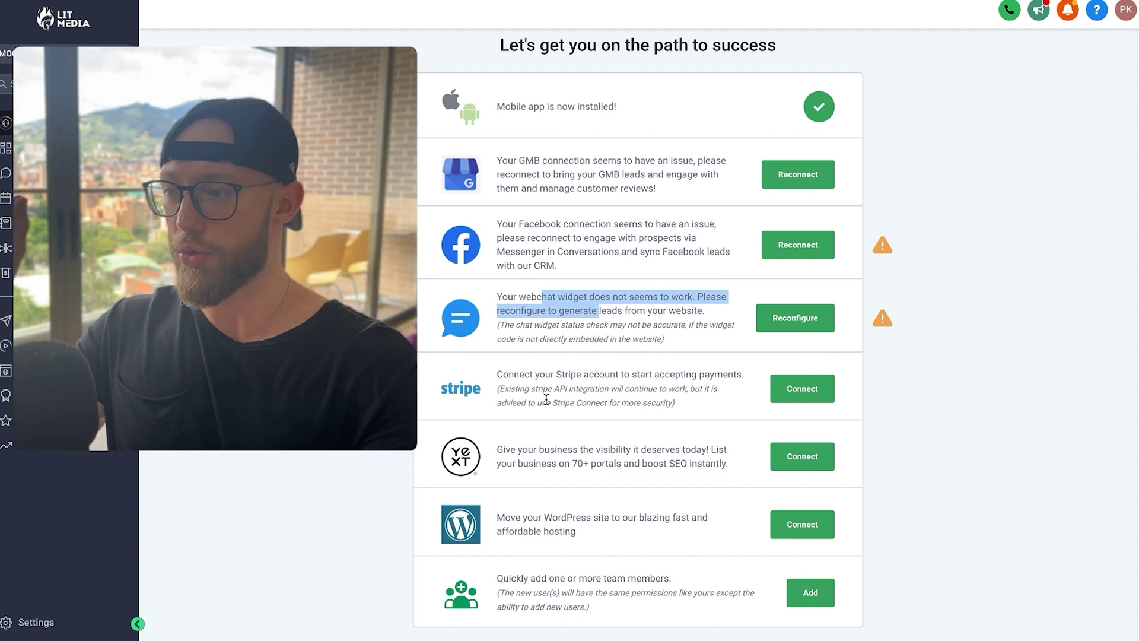
- Read the Stripe, Yext and WordPress items in the dashboard's setup checklist
{"action": "left_click", "coordinate": [533, 379]}
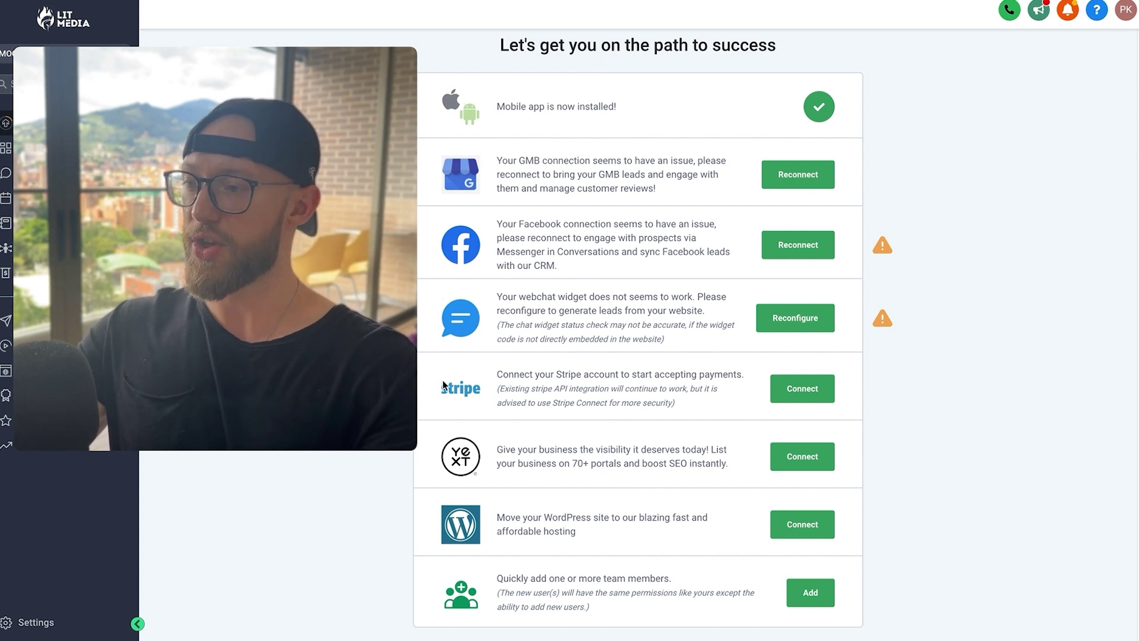
{"action": "triple_click", "coordinate": [522, 459]}
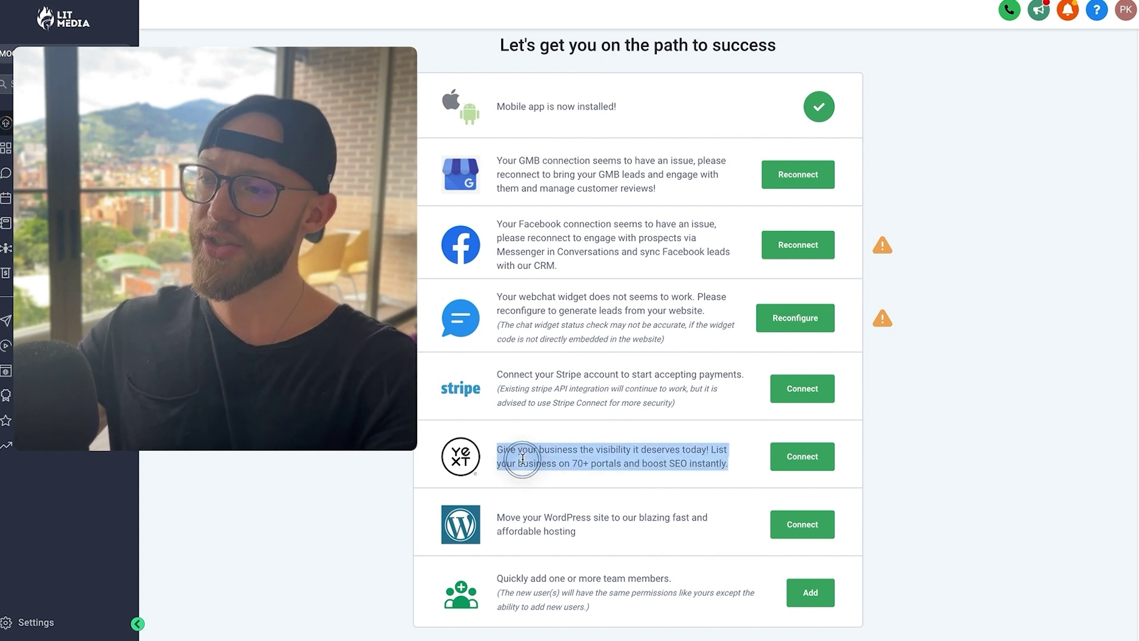
{"action": "left_click", "coordinate": [533, 462]}
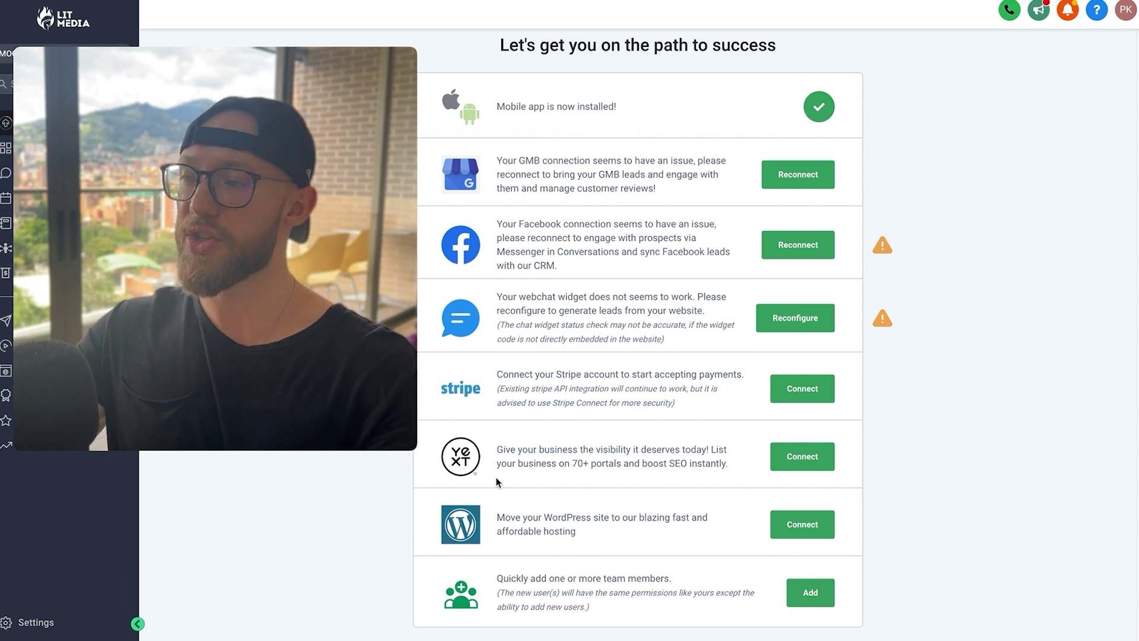
{"action": "triple_click", "coordinate": [535, 515]}
{"action": "left_click", "coordinate": [551, 523]}
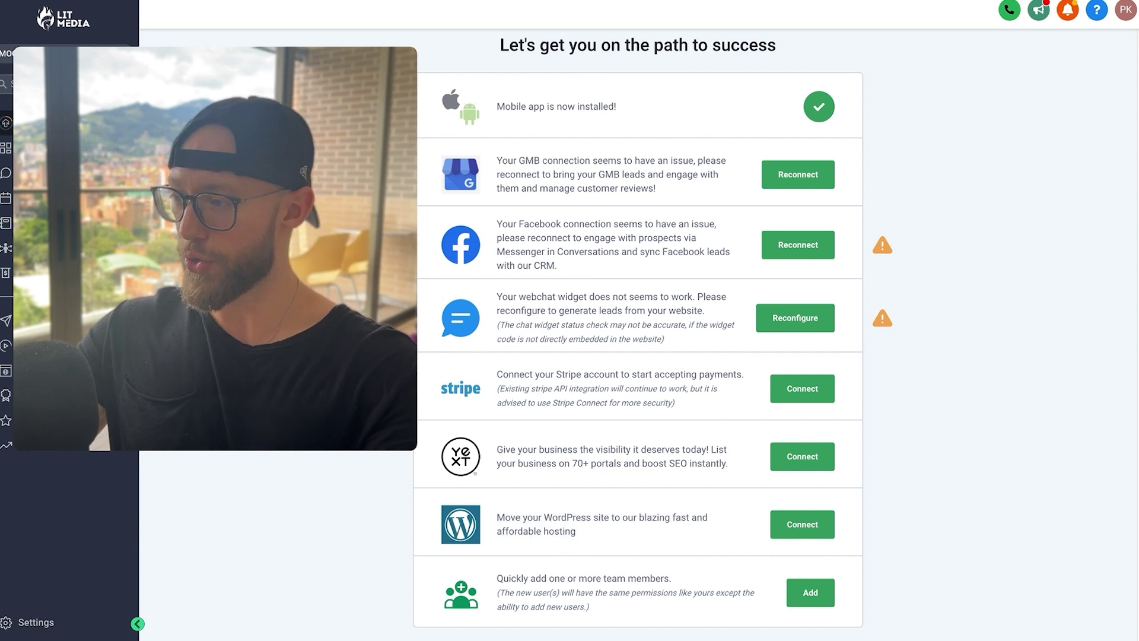
{"action": "left_click", "coordinate": [924, 453]}
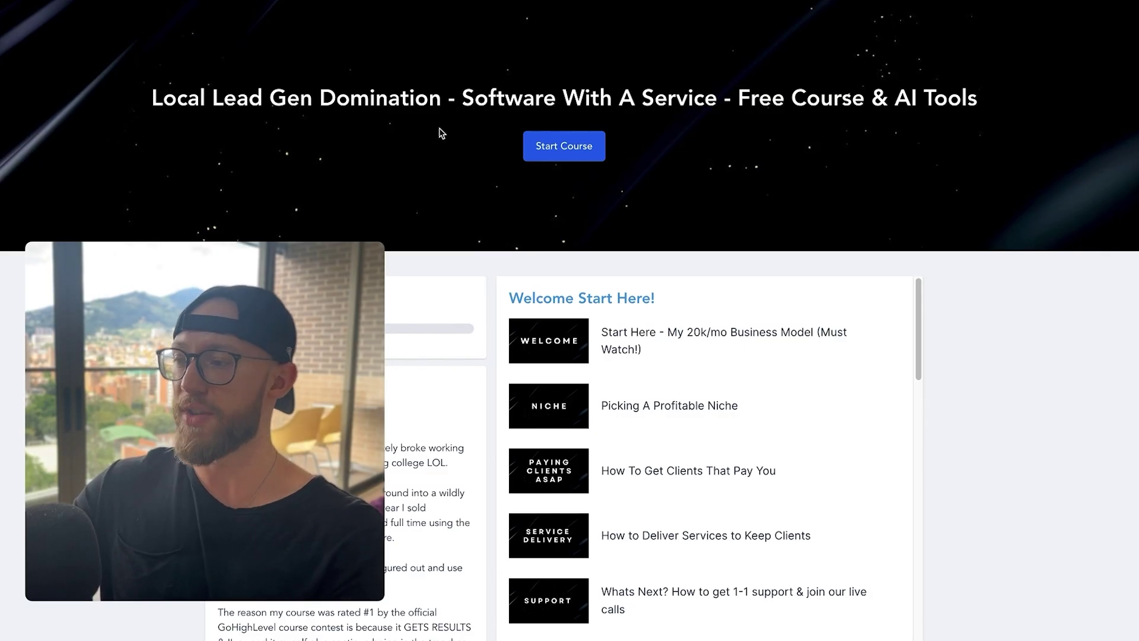
- Switch to the Local Lead Gen Domination course page and look over its Welcome Start Here lessons
{"action": "scroll", "coordinate": [503, 233], "scroll_direction": "down", "scroll_amount": 1}
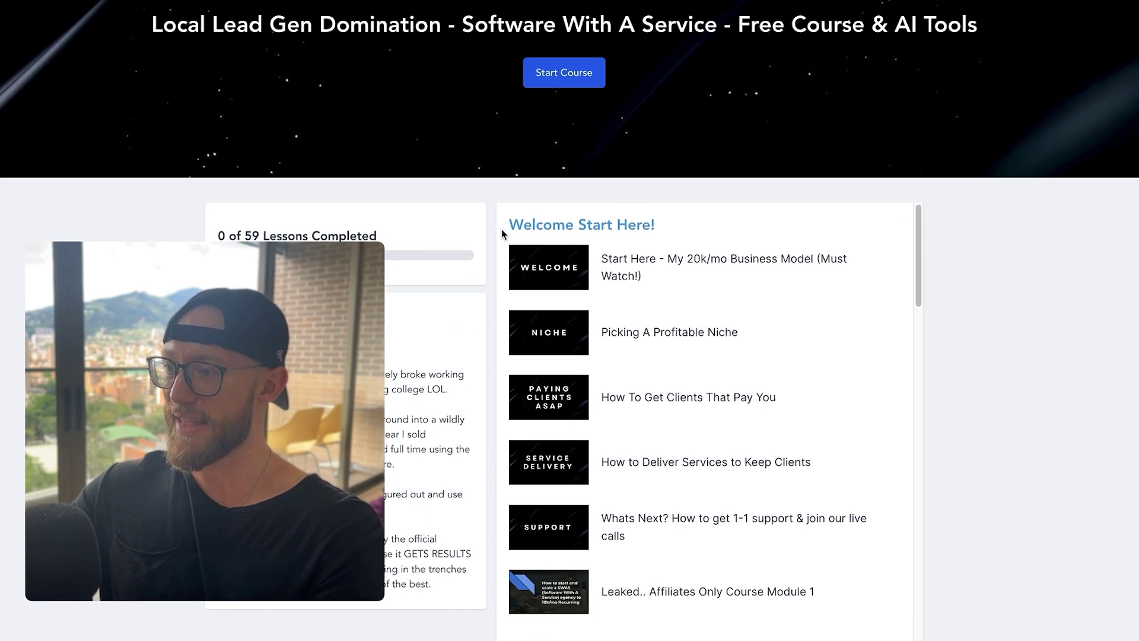
{"action": "scroll", "coordinate": [514, 196], "scroll_direction": "up", "scroll_amount": 1}
{"action": "scroll", "coordinate": [513, 195], "scroll_direction": "down", "scroll_amount": 3}
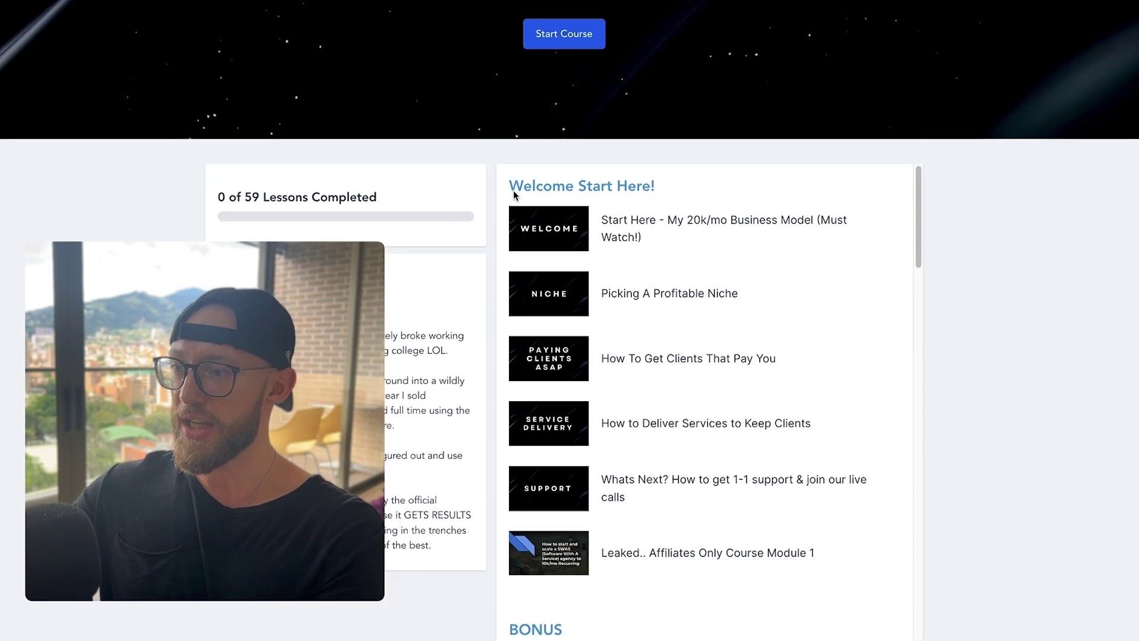
- Look through the course's lesson list, from the Bonus and Exclusive Training sections to the outreach and prospecting lessons, and return to its beginning
{"action": "scroll", "coordinate": [515, 196], "scroll_direction": "down", "scroll_amount": 1}
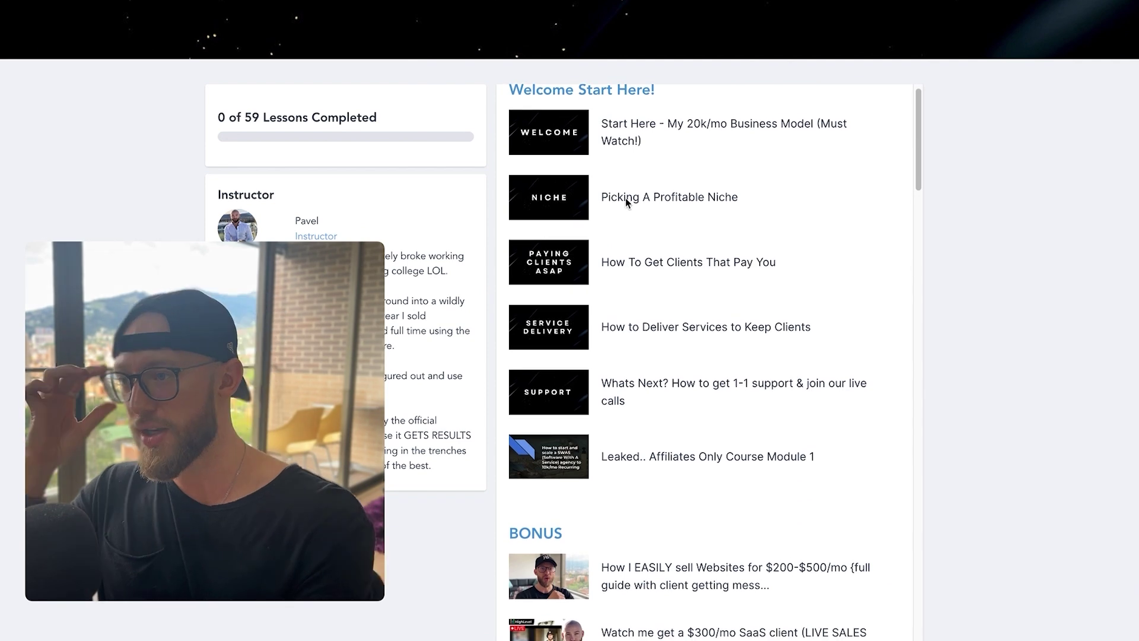
{"action": "scroll", "coordinate": [710, 295], "scroll_direction": "down", "scroll_amount": 3}
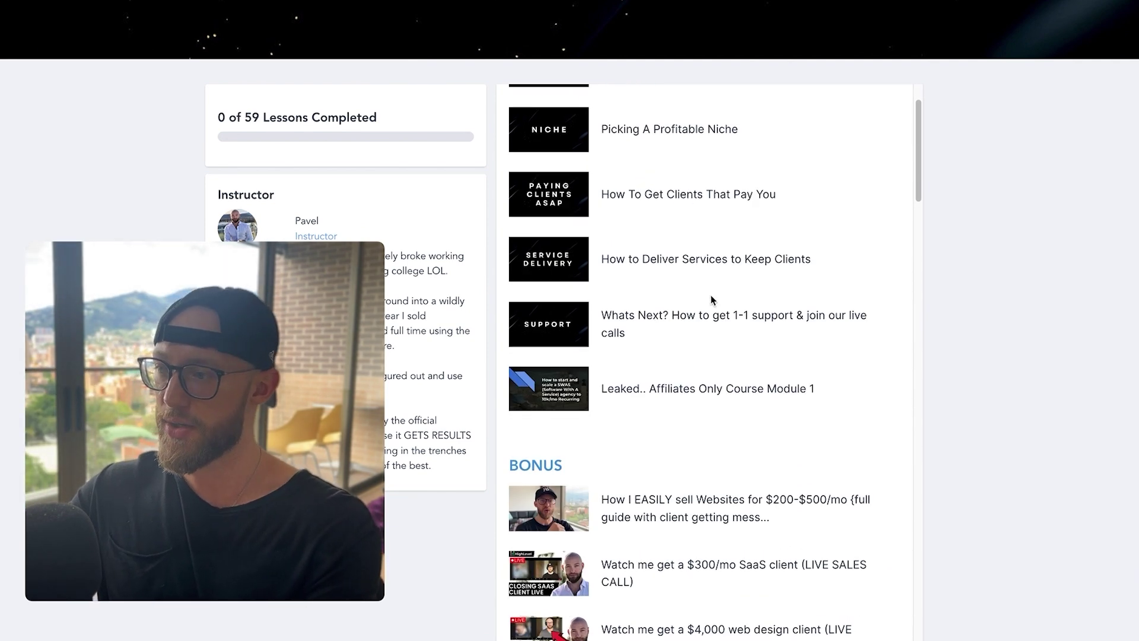
{"action": "scroll", "coordinate": [711, 294], "scroll_direction": "down", "scroll_amount": 1}
{"action": "scroll", "coordinate": [653, 333], "scroll_direction": "down", "scroll_amount": 3}
{"action": "scroll", "coordinate": [653, 334], "scroll_direction": "down", "scroll_amount": 6}
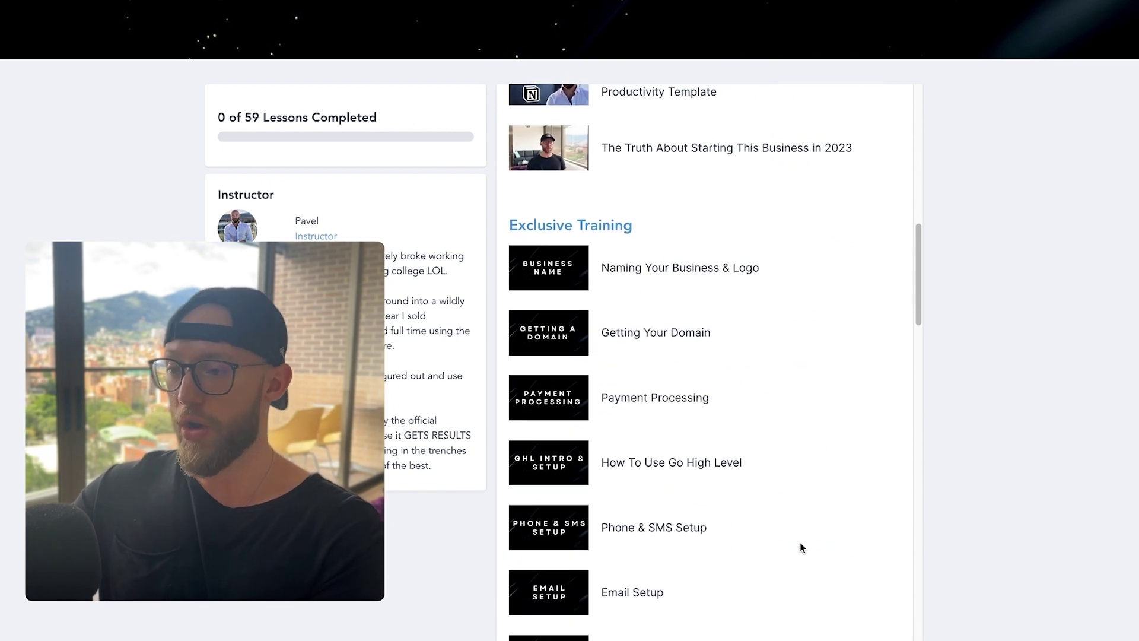
{"action": "scroll", "coordinate": [690, 412], "scroll_direction": "down", "scroll_amount": 15}
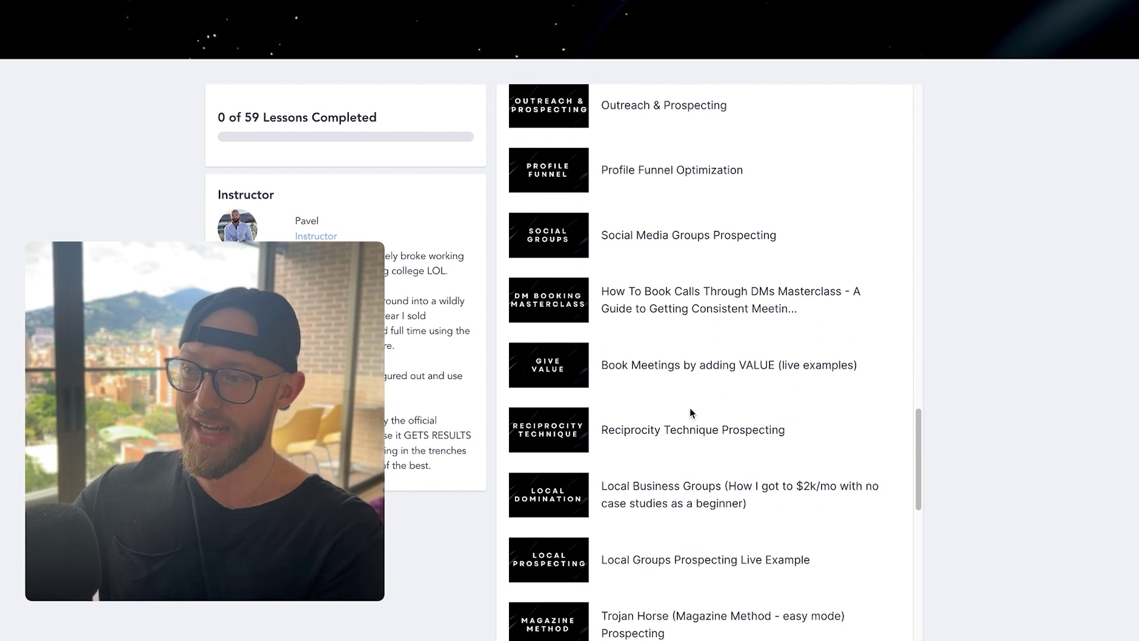
{"action": "scroll", "coordinate": [615, 364], "scroll_direction": "up", "scroll_amount": 2}
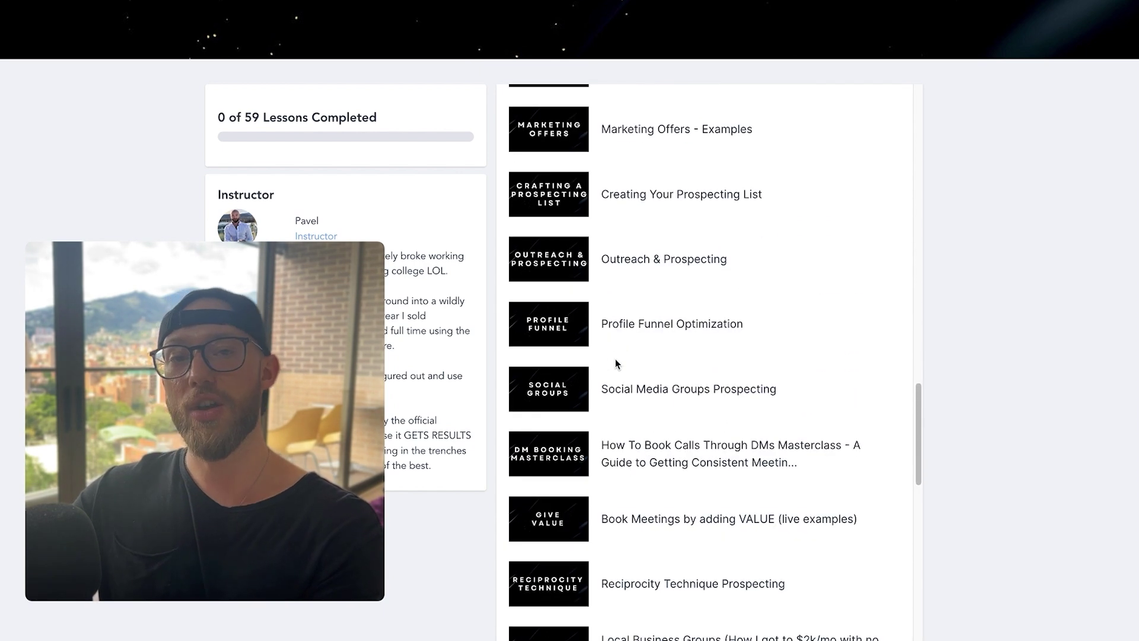
{"action": "scroll", "coordinate": [615, 364], "scroll_direction": "up", "scroll_amount": 20}
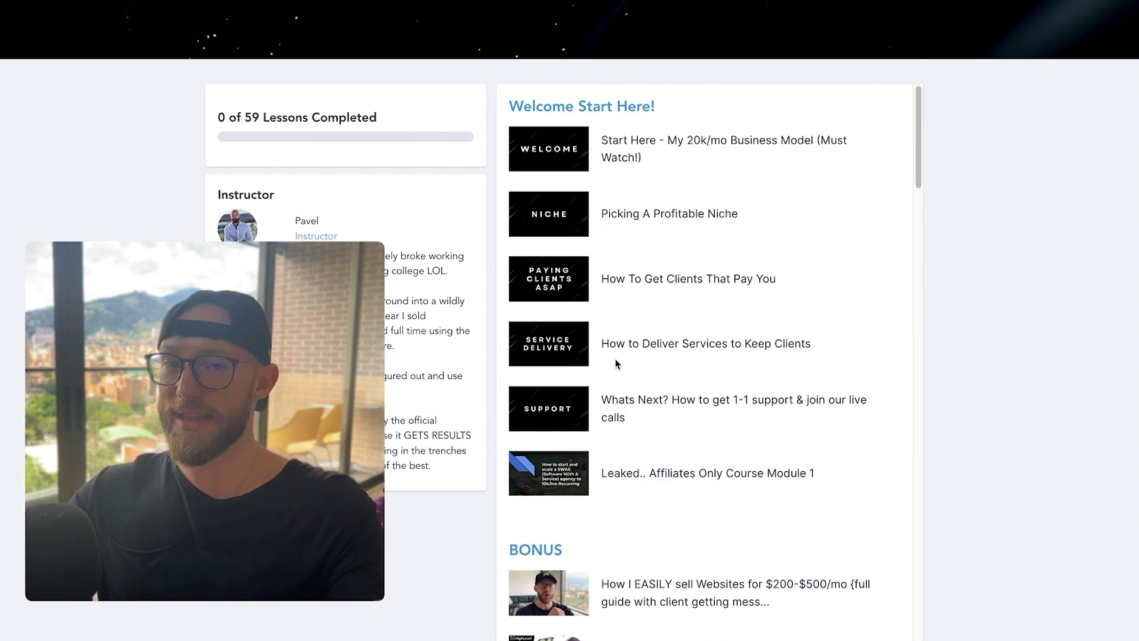